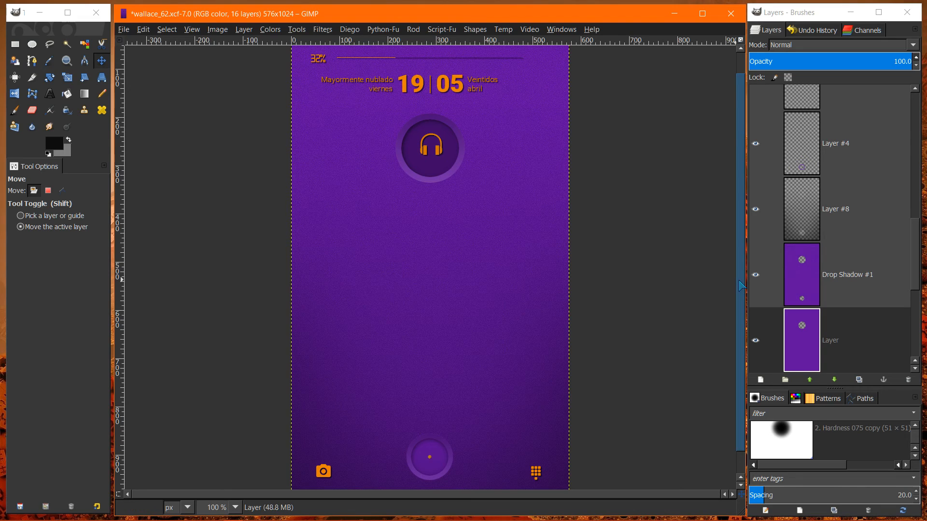
- Create a new 640 × 400 px image from the default settings and enlarge its window to fill the space between the docks
scroll(740, 242, up, 2)
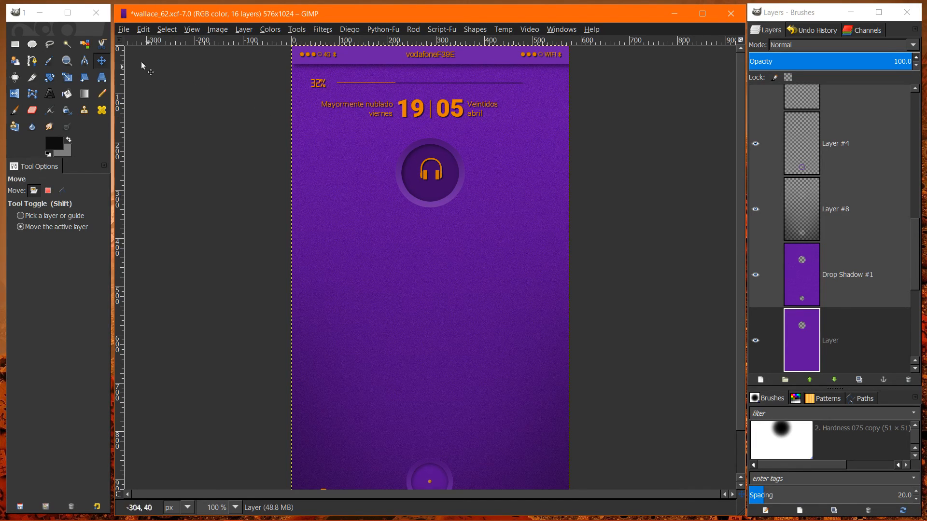
click(123, 30)
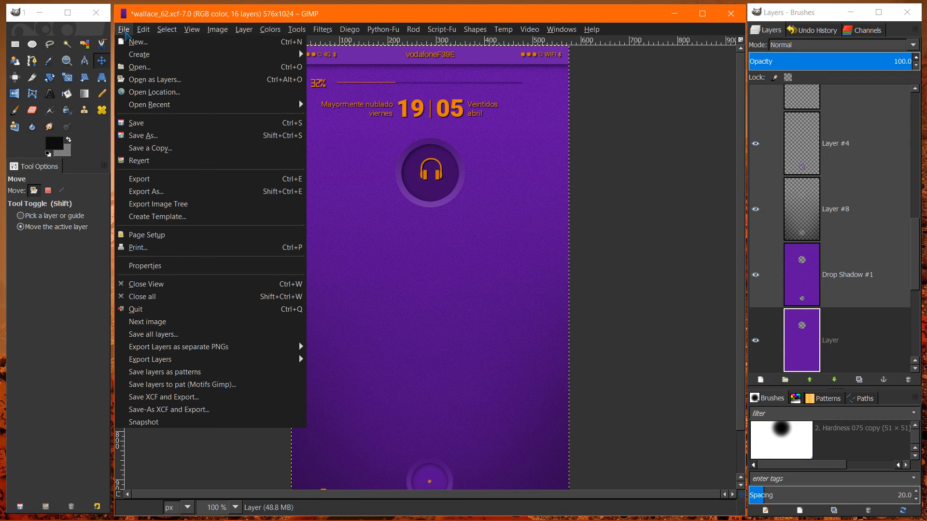
click(140, 37)
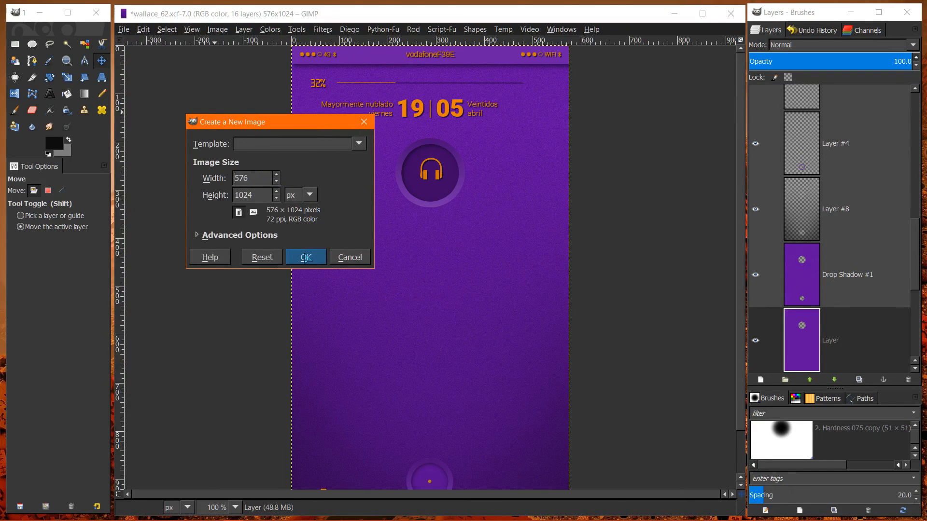
click(263, 258)
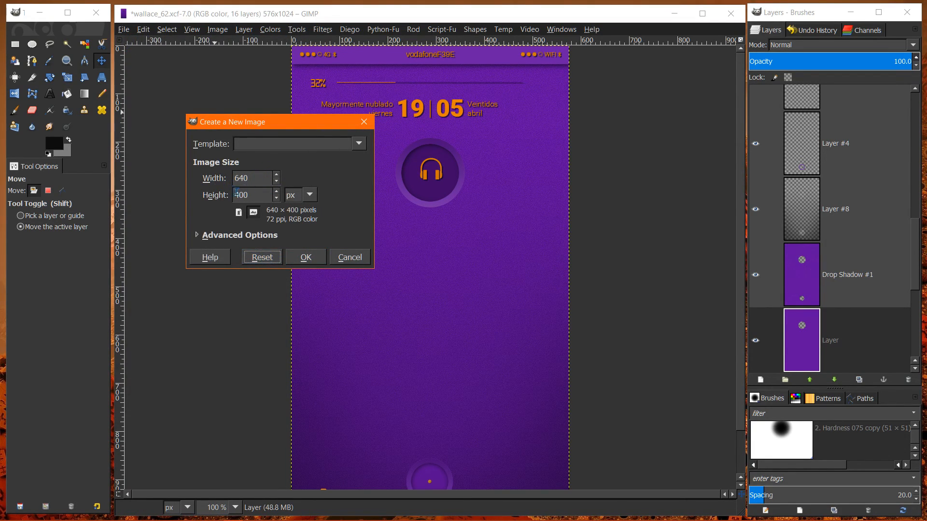
click(303, 261)
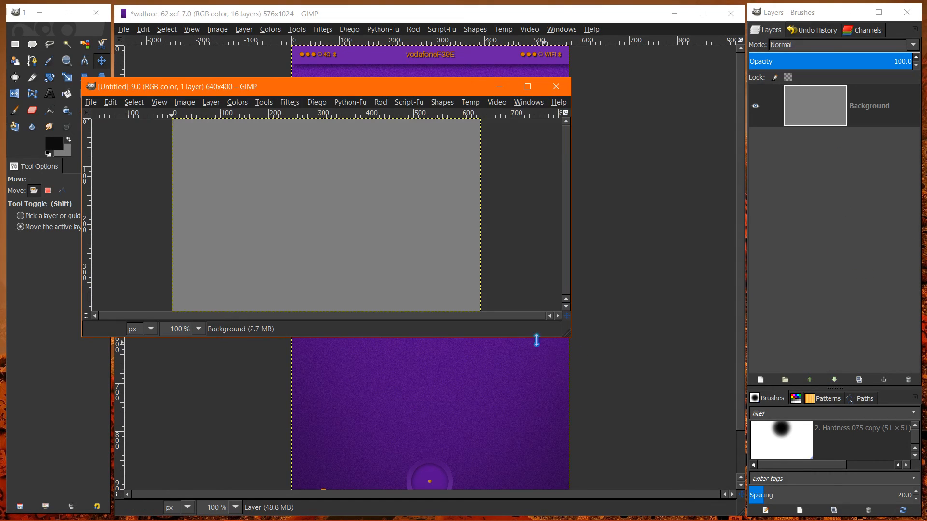
drag(181, 90, 214, 19)
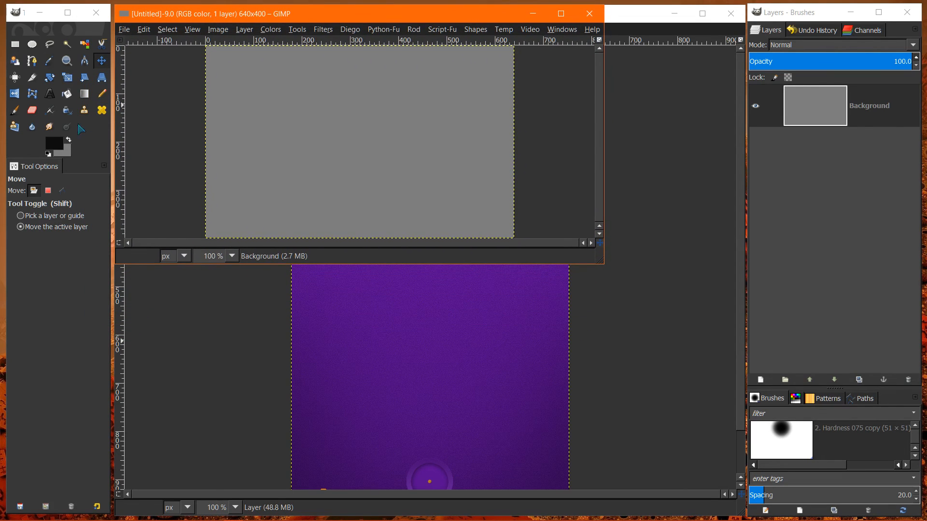
drag(602, 263, 741, 514)
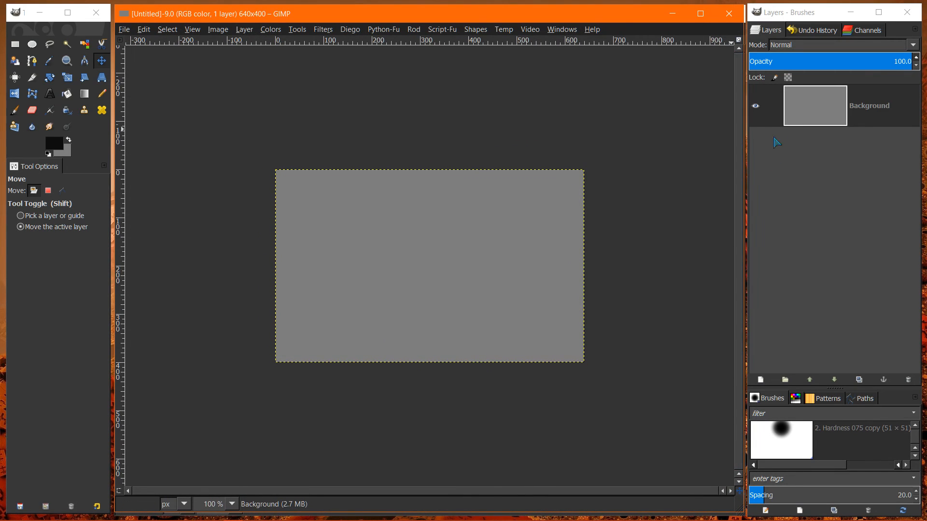
- Add an alpha channel to the Background layer
right_click(807, 103)
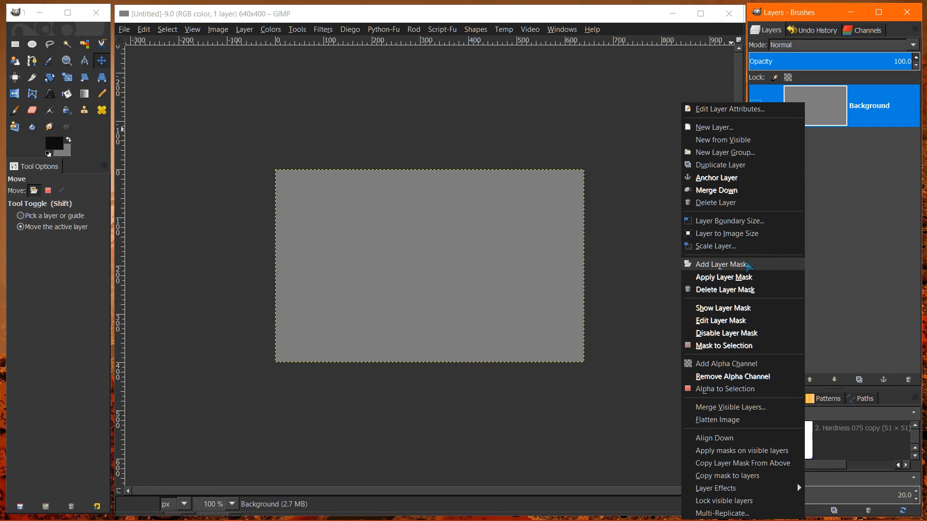
right_click(834, 110)
right_click(833, 111)
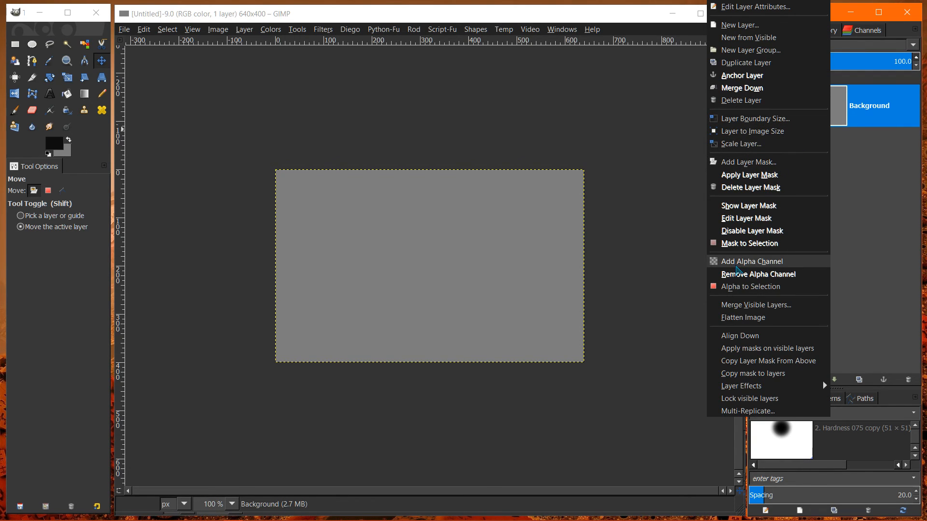
click(737, 263)
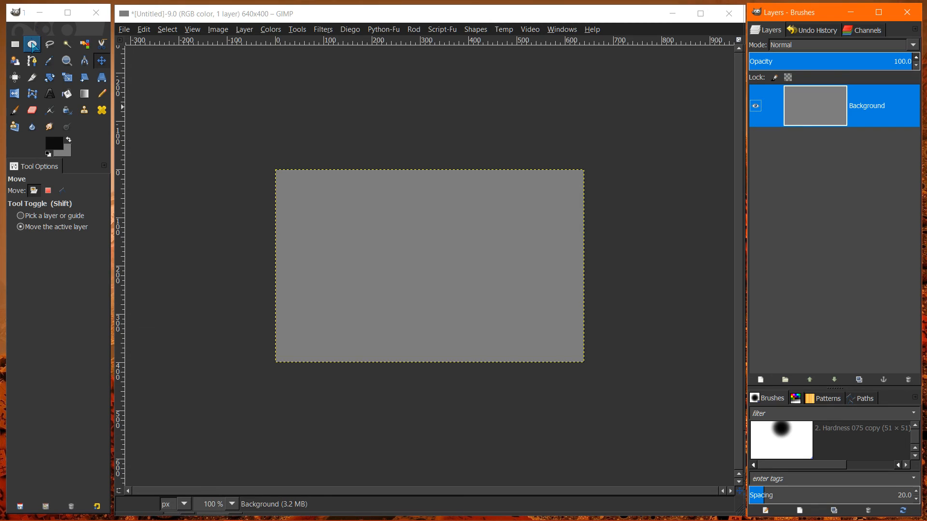
- Draw a circular selection about 164 px across with Ellipse Select and move it near the canvas centre, to about 249, 116
click(31, 45)
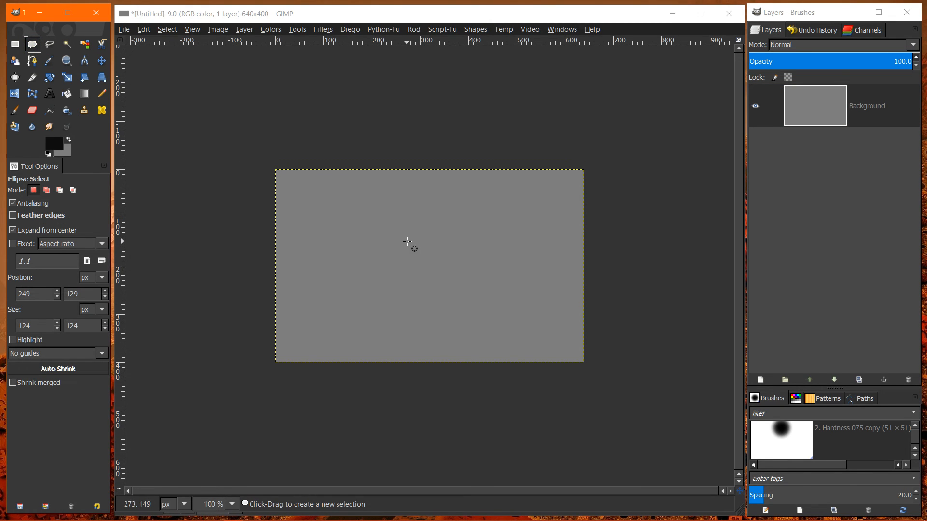
drag(402, 241, 441, 281)
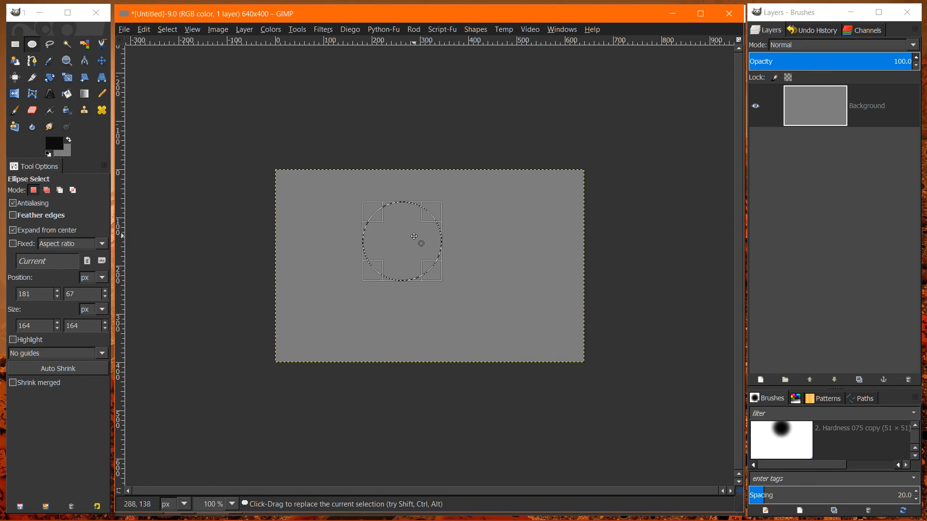
drag(405, 240, 435, 270)
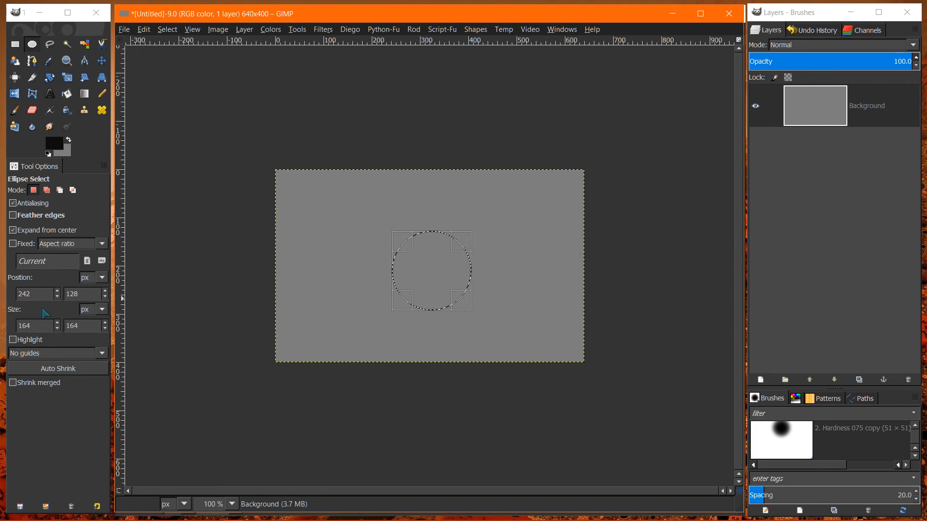
mouse_move(433, 274)
mouse_down()
mouse_move(346, 246)
mouse_move(332, 221)
mouse_move(550, 227)
mouse_move(437, 276)
mouse_up()
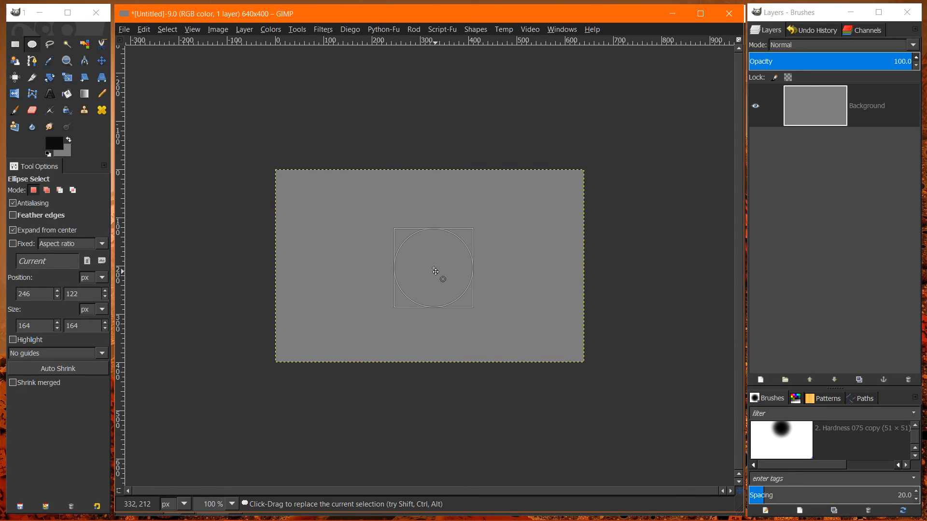
drag(436, 269, 437, 268)
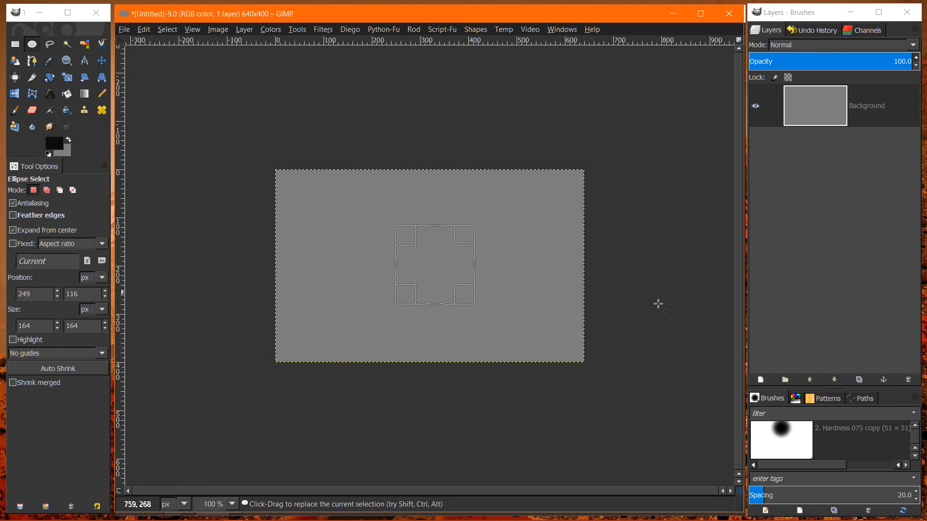
- Copy the Background layer's pixels inside the circular selection
click(809, 108)
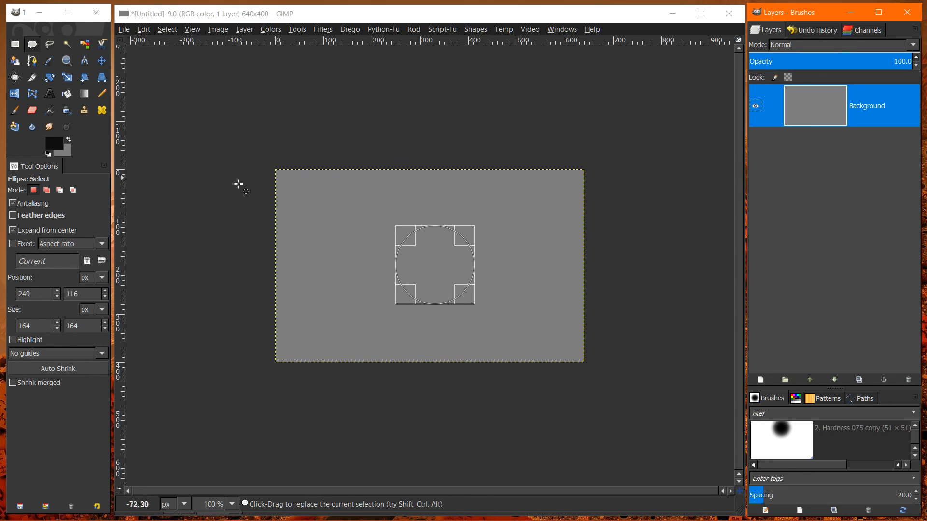
click(144, 30)
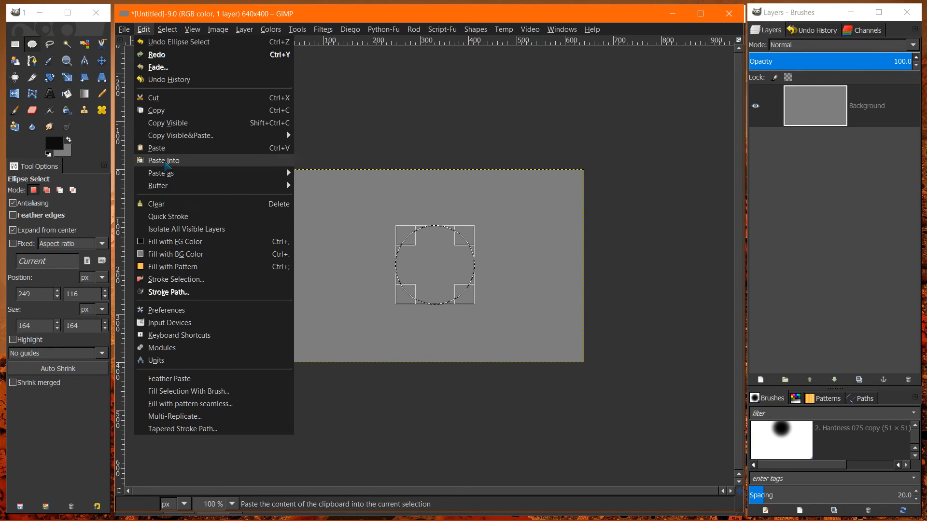
click(156, 111)
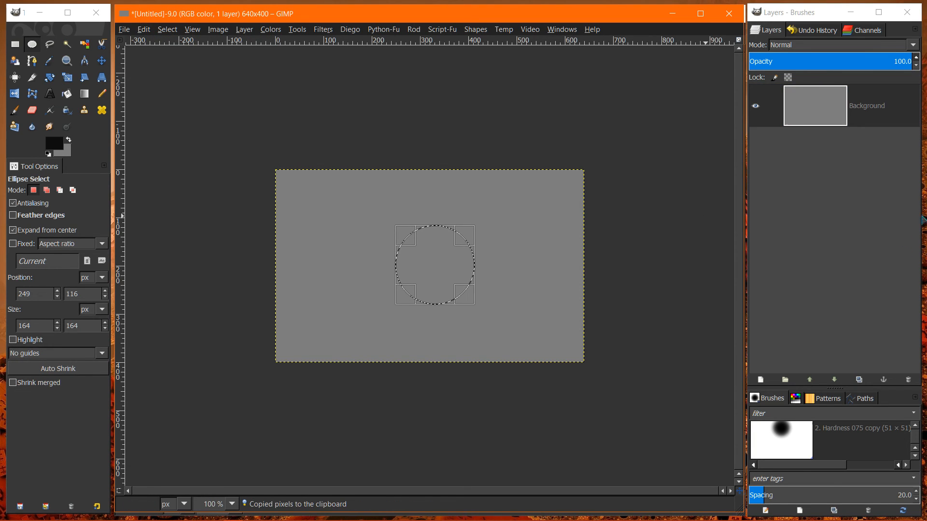
- Add a new 640 × 400 px layer with transparency fill above the Background layer
click(791, 106)
right_click(807, 108)
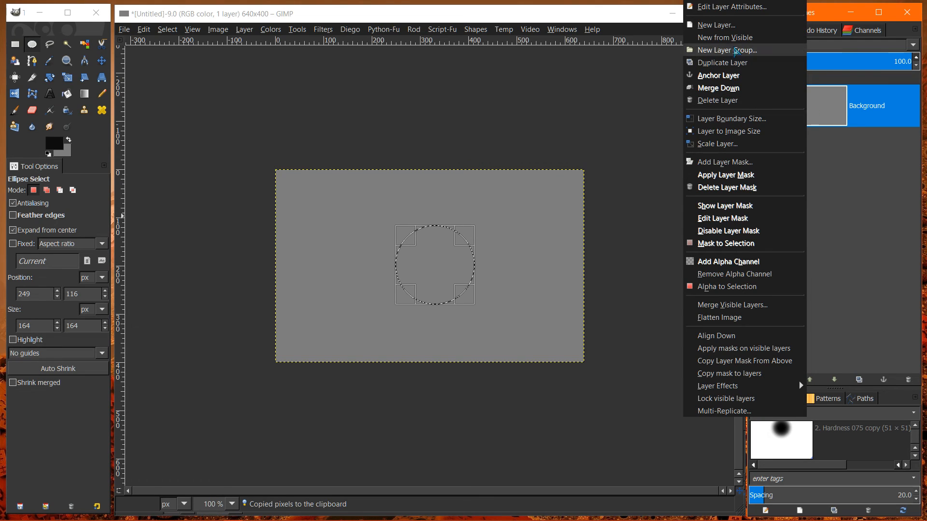
click(716, 25)
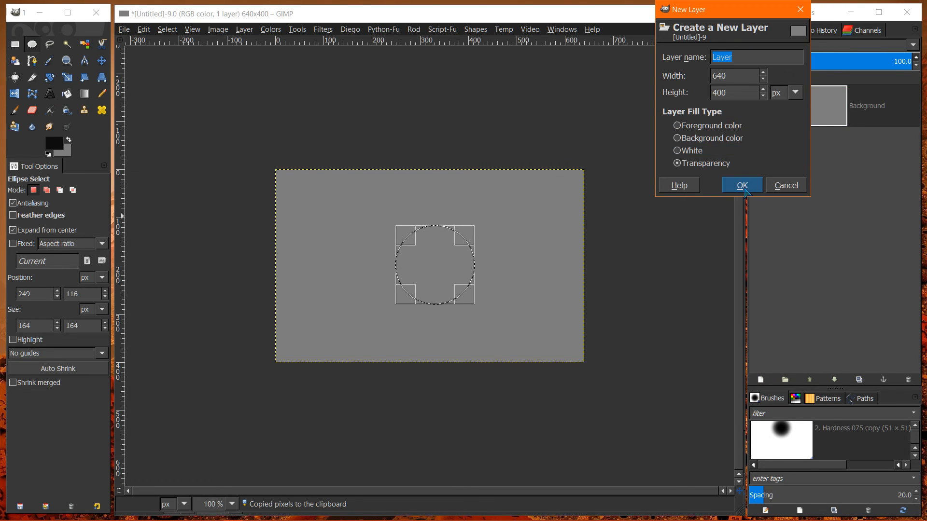
click(742, 185)
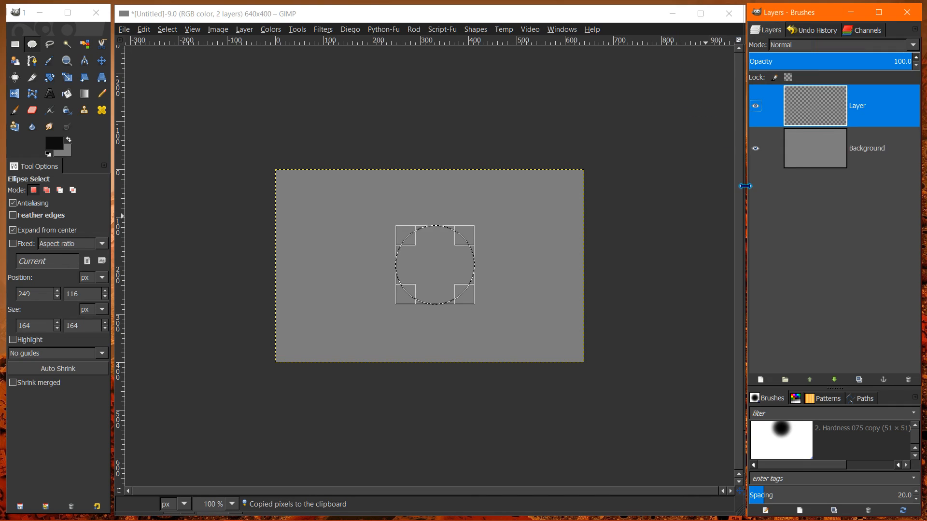
- Paste the copied circle onto the new transparent layer and anchor the floating selection to it
right_click(817, 149)
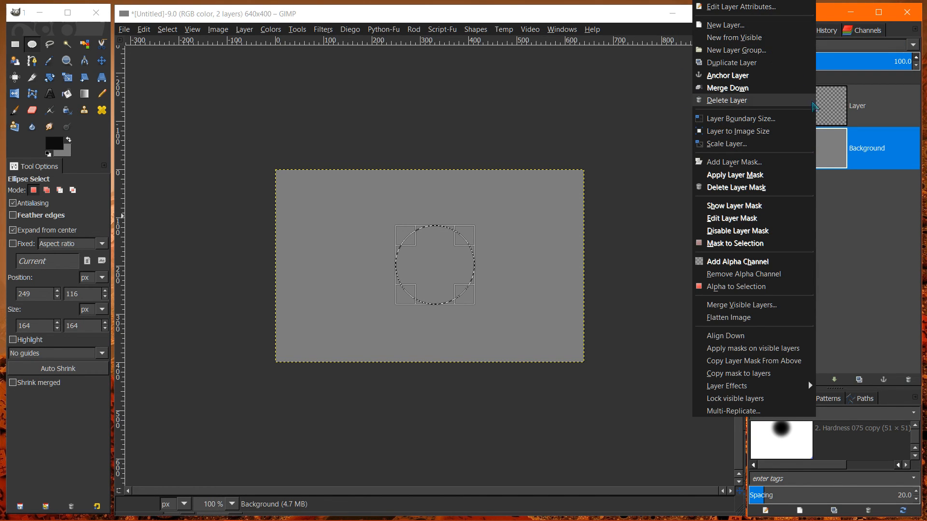
click(802, 107)
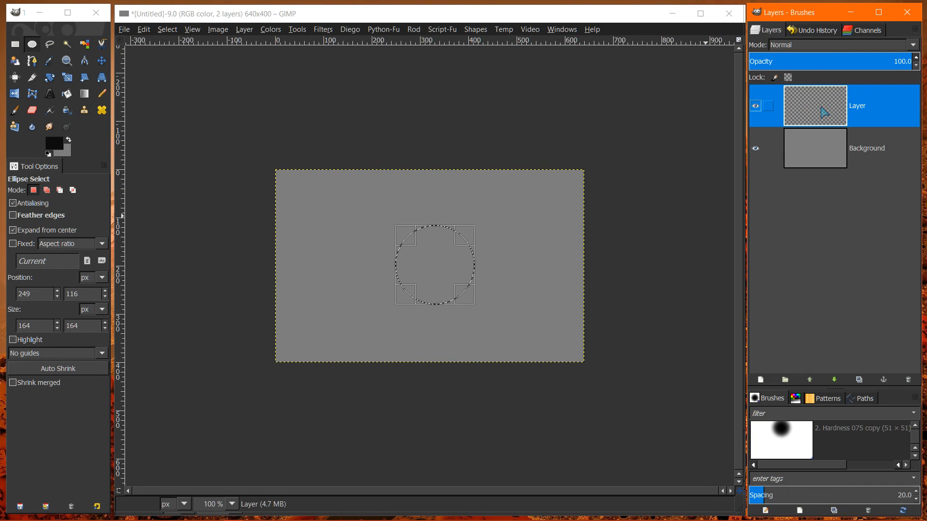
click(145, 30)
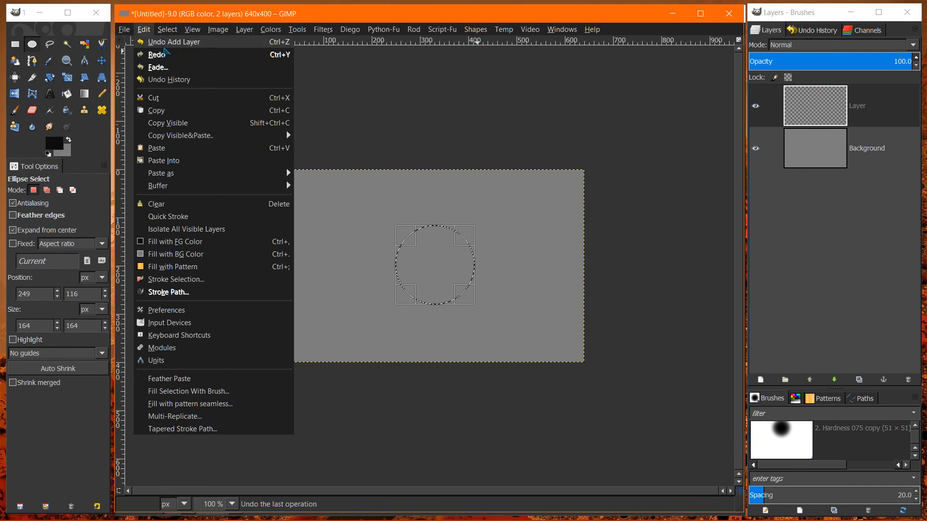
click(154, 150)
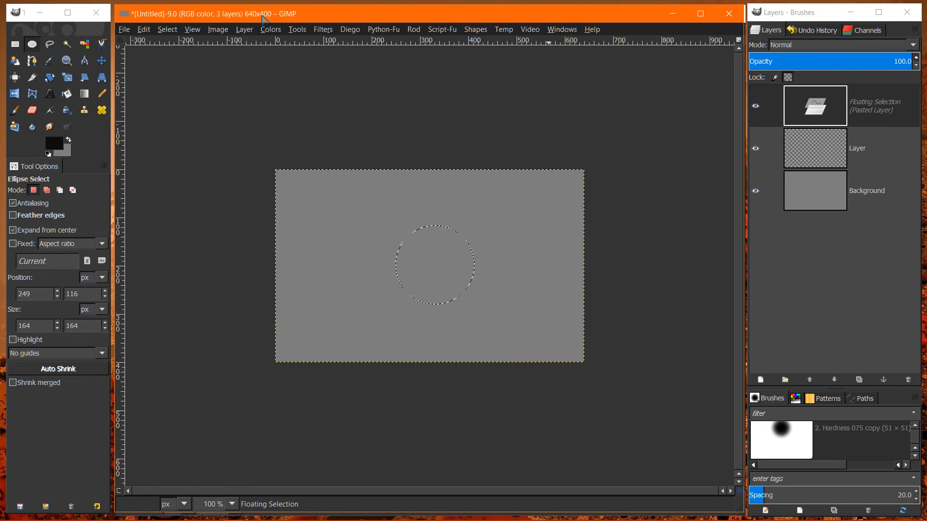
click(245, 29)
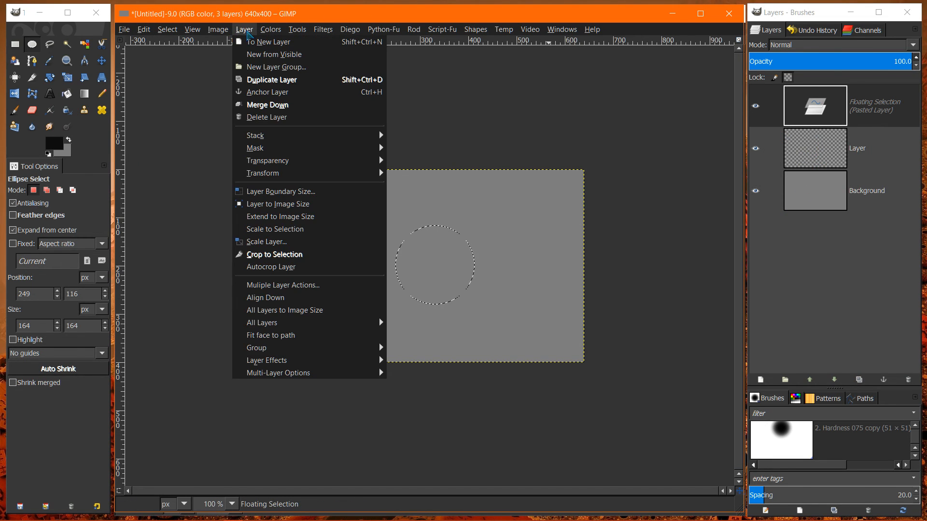
click(261, 92)
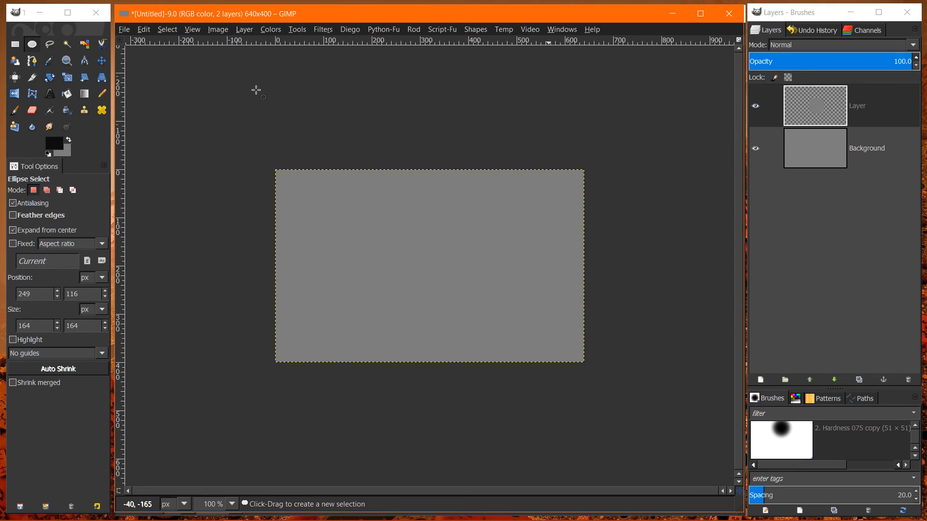
- Hide the Background layer to inspect the pasted circle on its own, and show the Background again
click(811, 121)
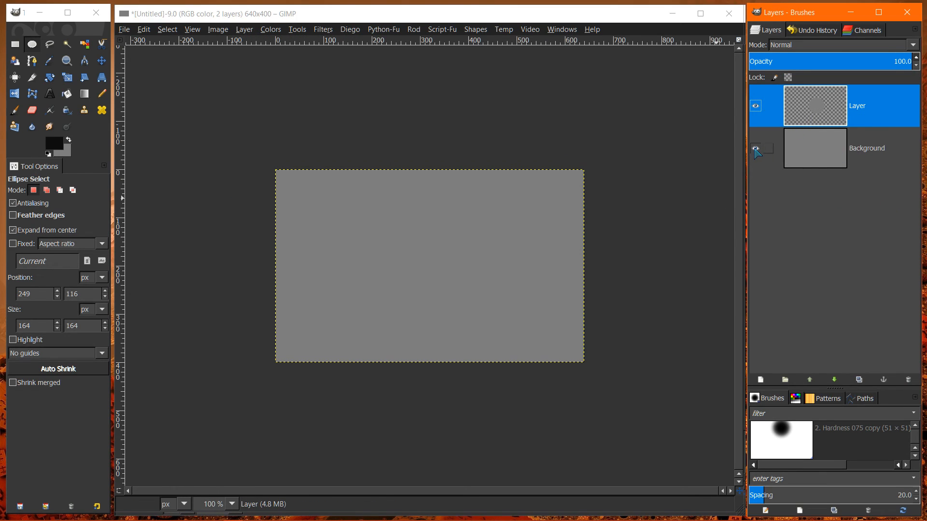
click(755, 149)
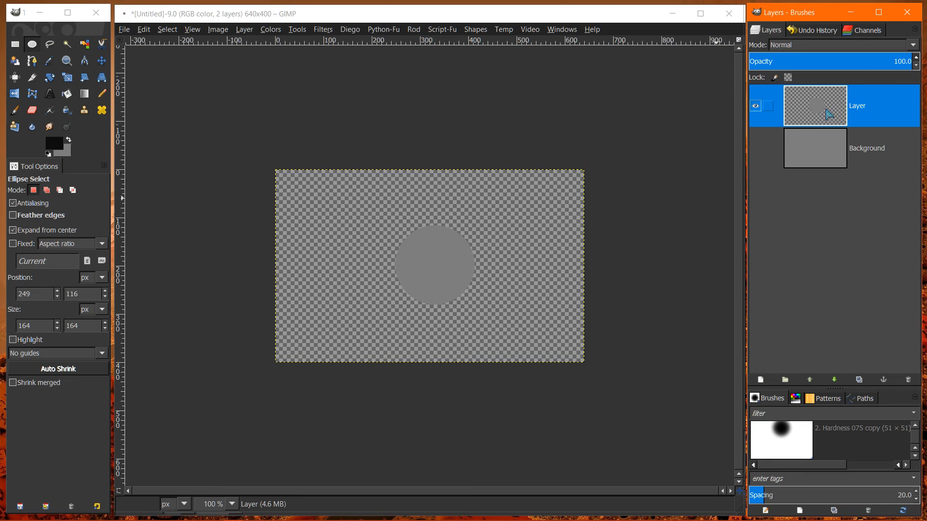
click(754, 148)
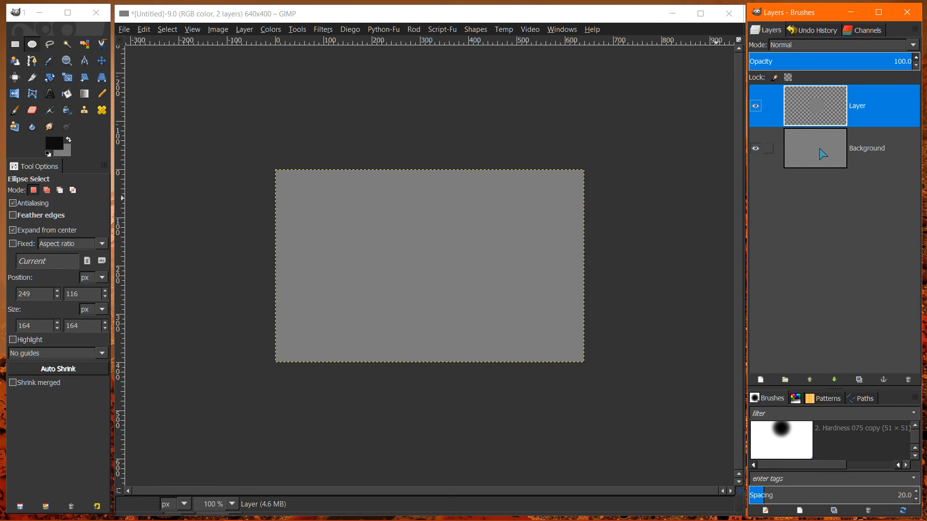
- Select the circle from the upper layer's alpha channel and shrink the selection by 14 px
right_click(815, 109)
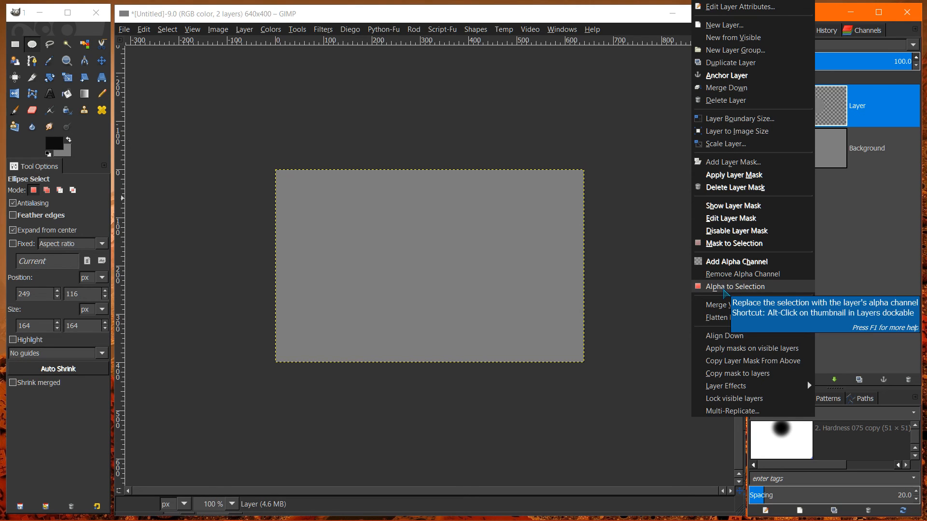
click(723, 289)
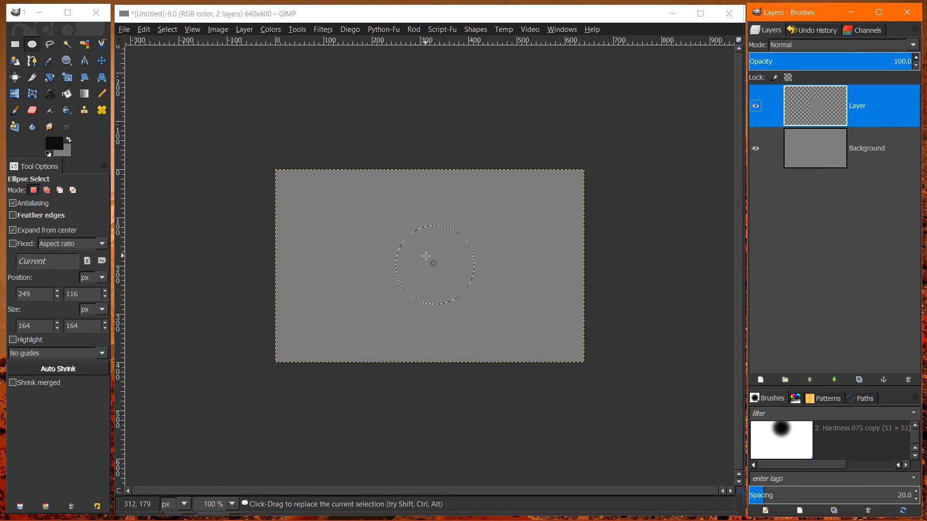
click(163, 30)
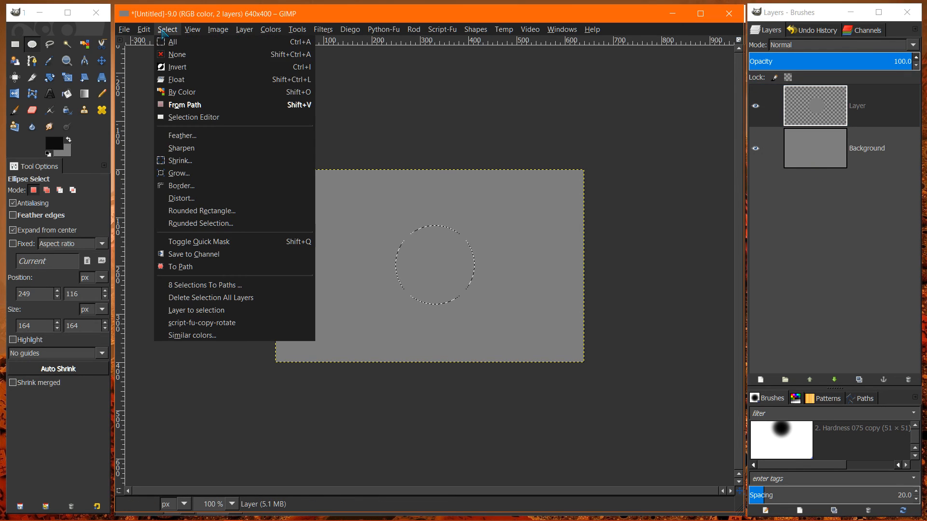
click(182, 162)
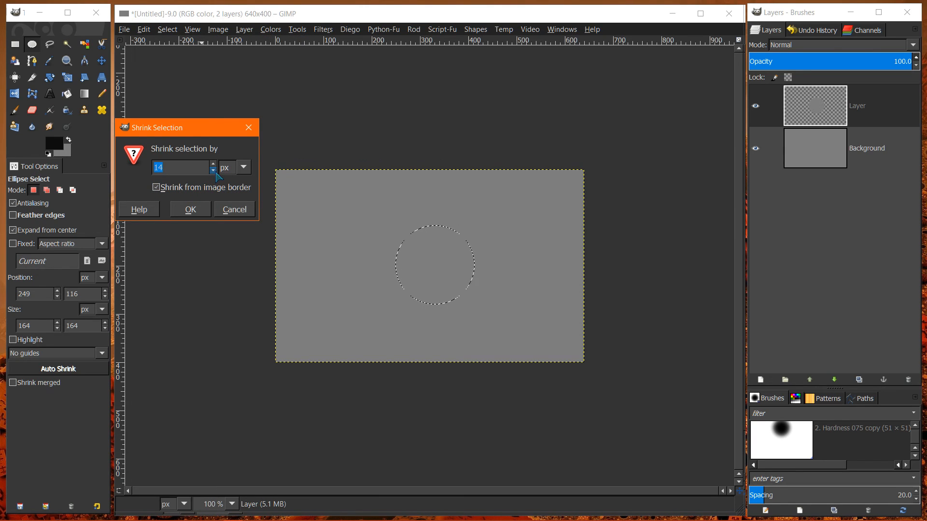
click(190, 209)
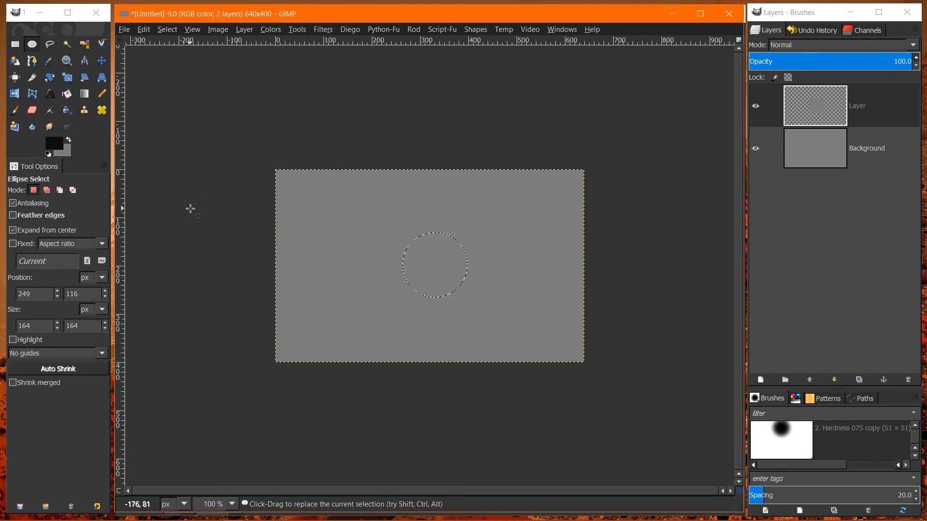
- Clear the area inside the shrunken selection on the upper layer and deselect it
click(144, 29)
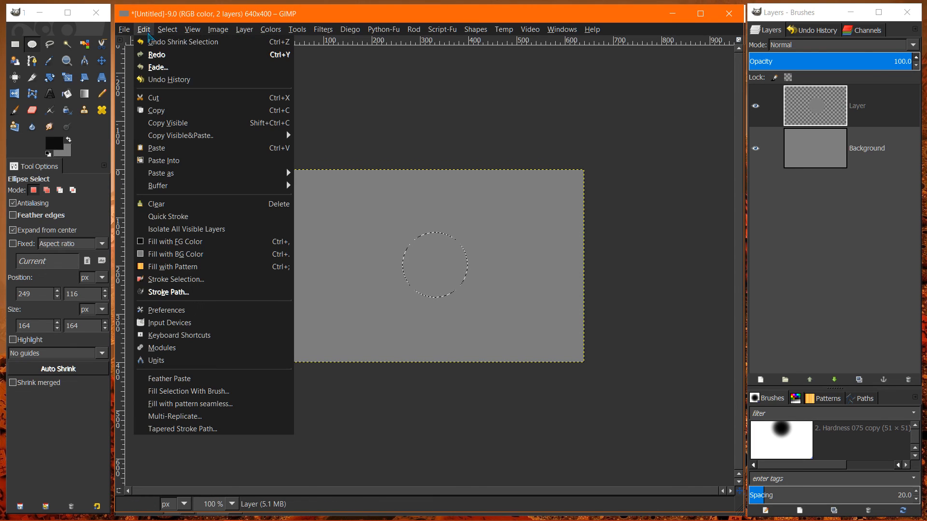
click(157, 205)
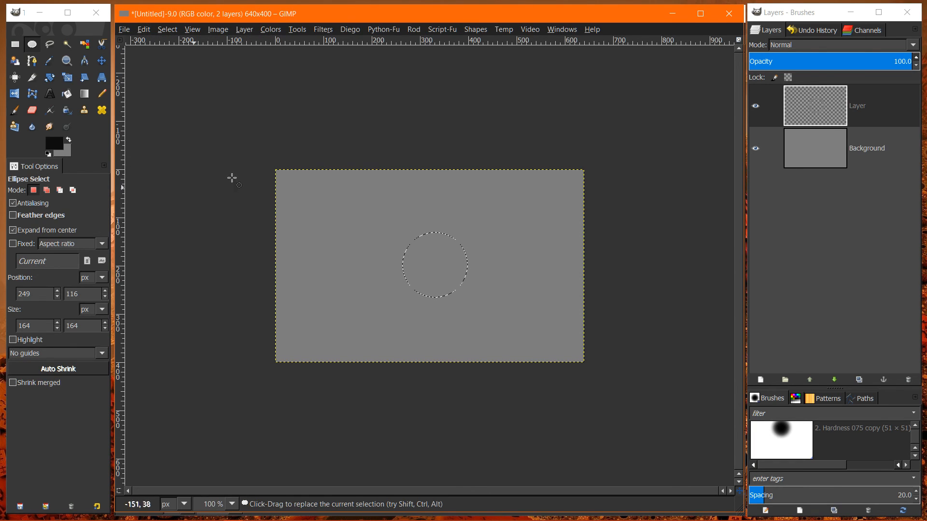
click(167, 29)
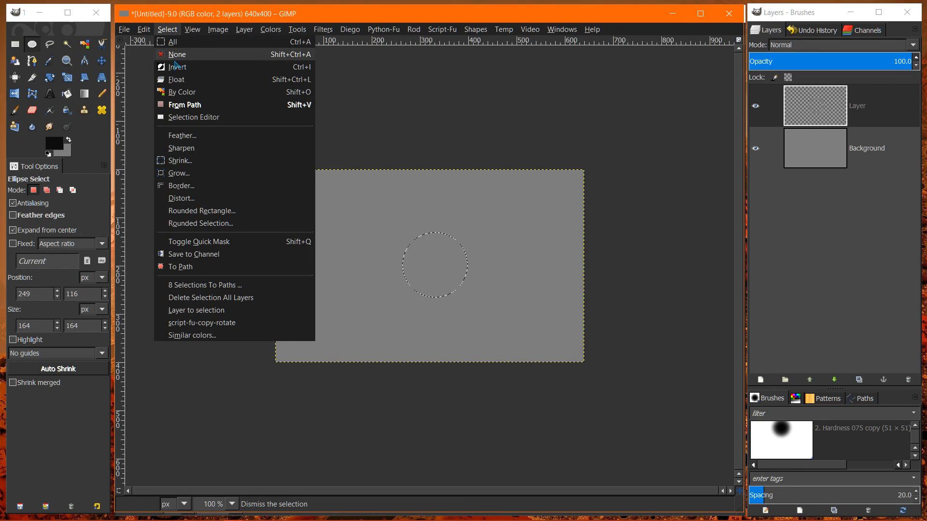
click(175, 55)
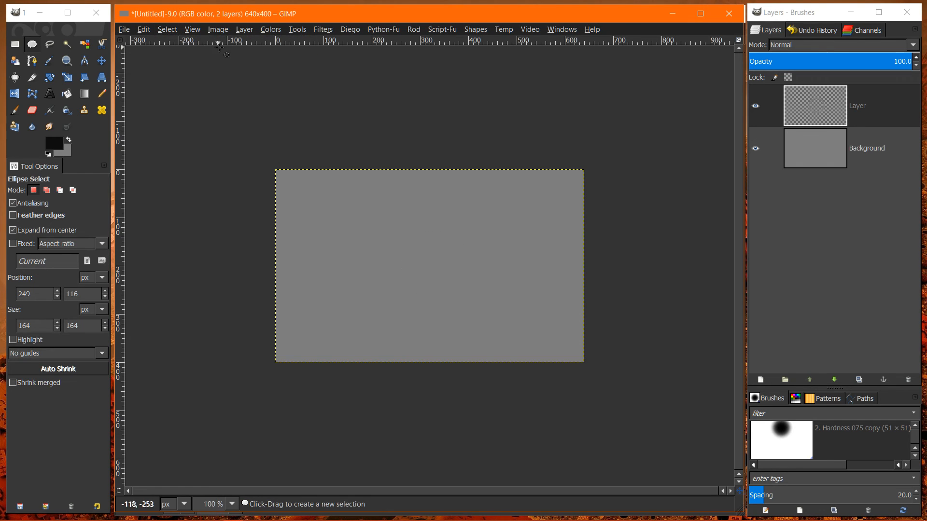
- Hide the Background layer to inspect the ring on its own, show it again, and reselect the upper layer
click(806, 119)
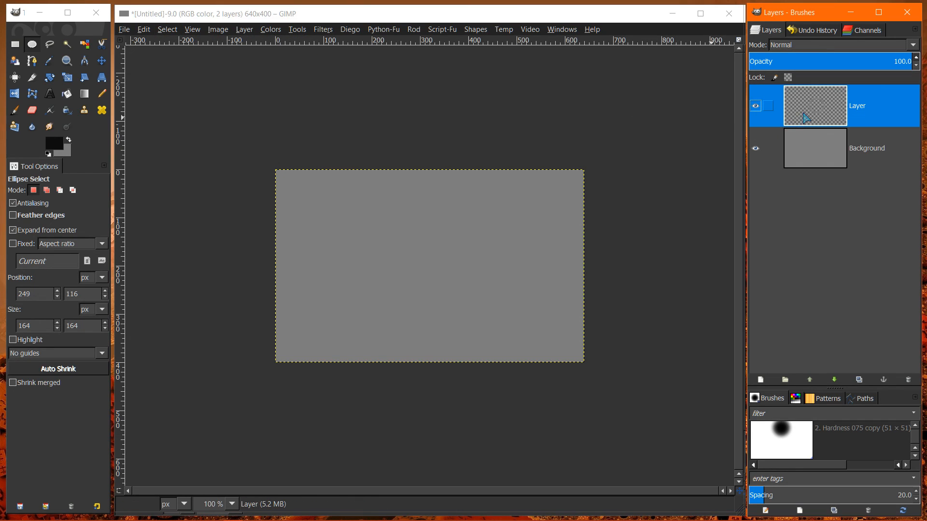
click(804, 151)
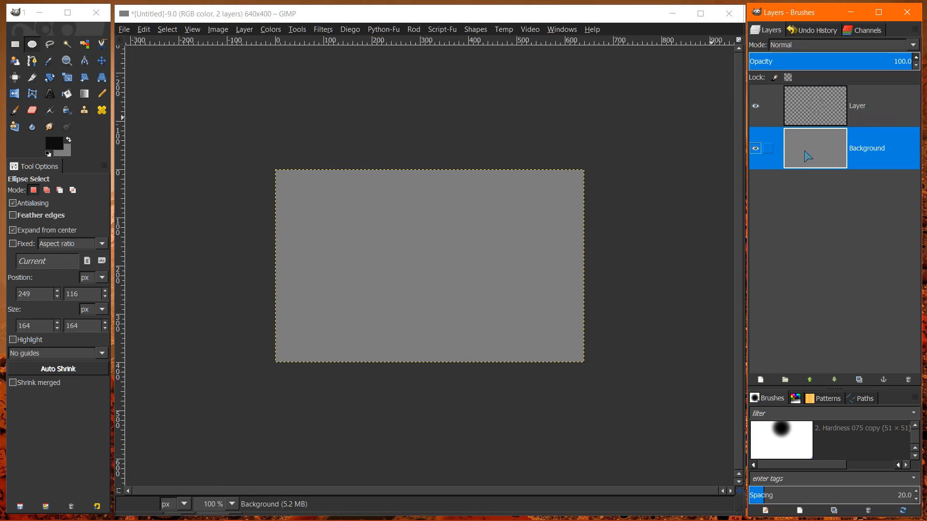
click(755, 148)
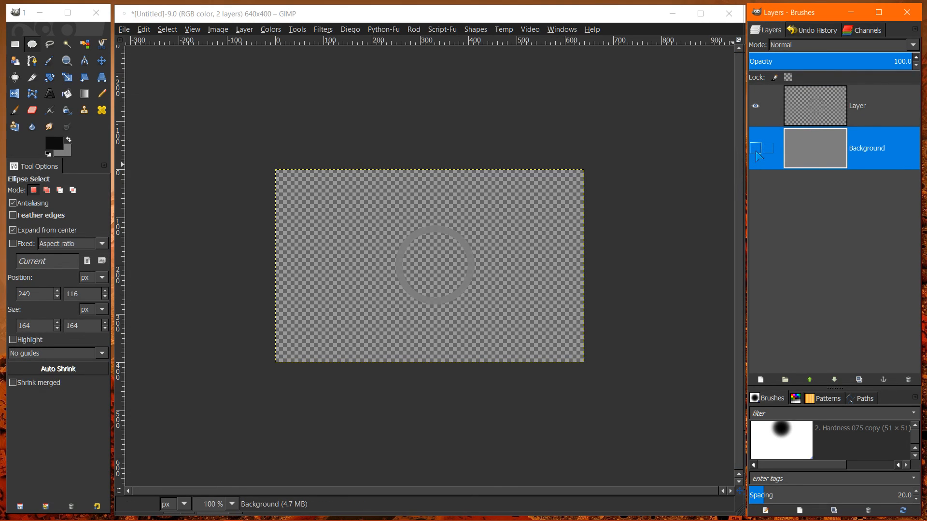
click(755, 148)
click(802, 119)
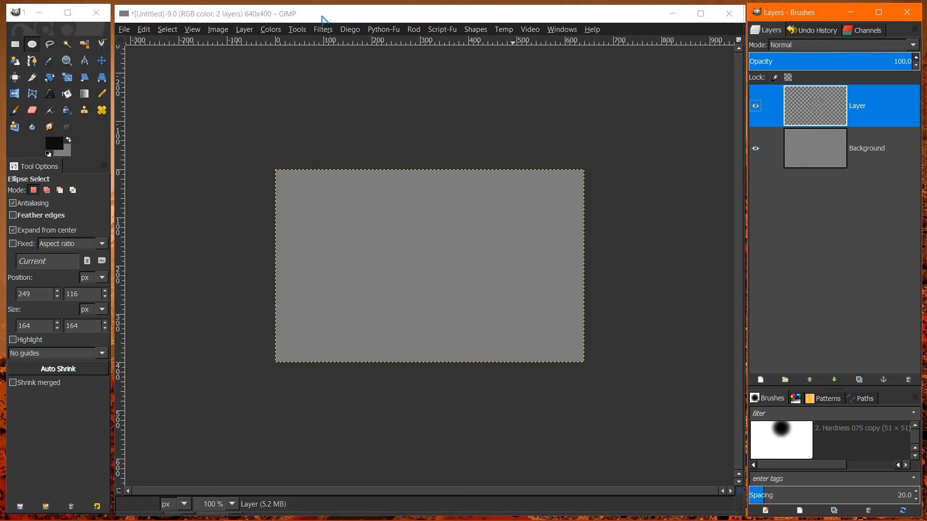
- Undo the deselection and the clearing of the circle's center so that the shrunken selection is active again
click(144, 29)
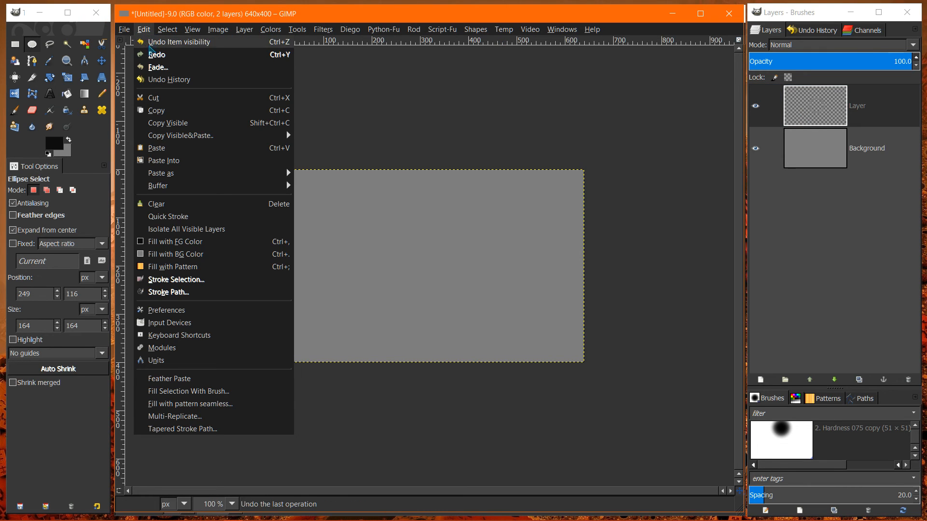
click(149, 43)
click(144, 30)
click(150, 43)
click(144, 30)
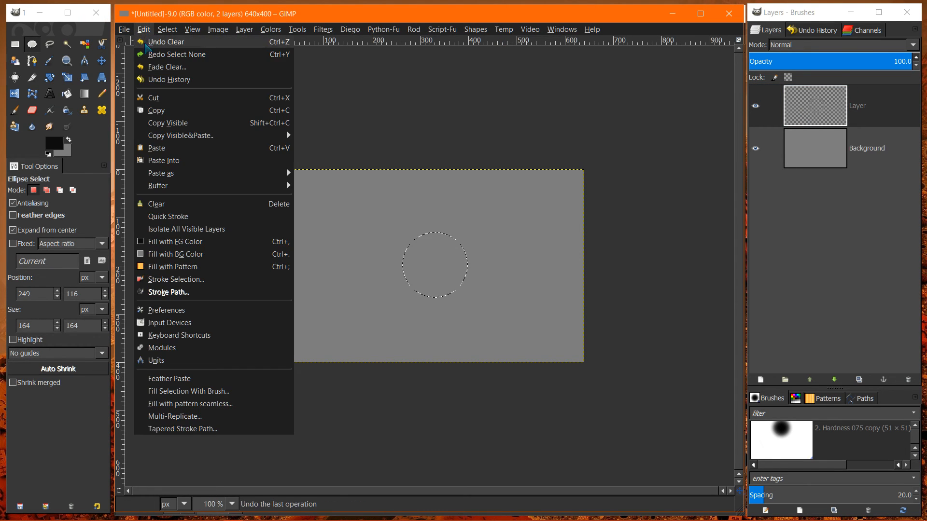
click(150, 42)
- Try shrinking the circular selection by a further 16 px from its restored size
click(167, 29)
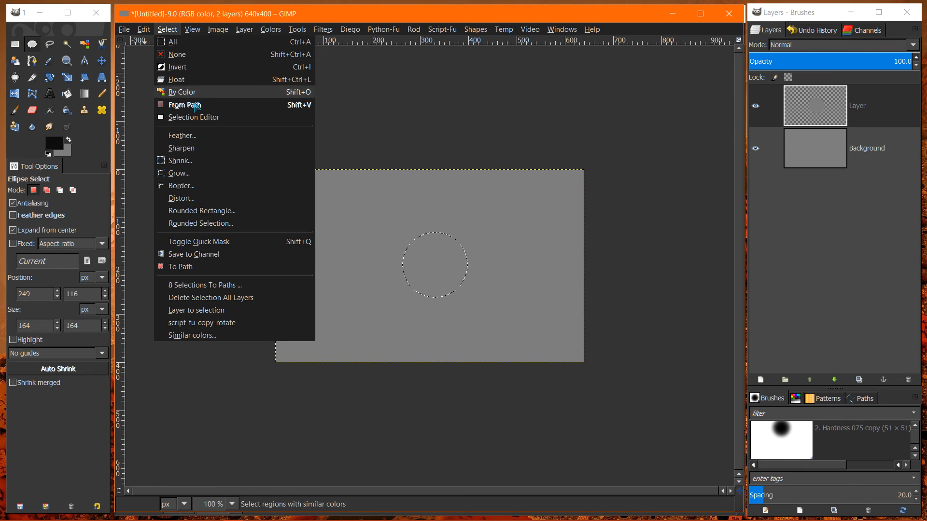
click(173, 161)
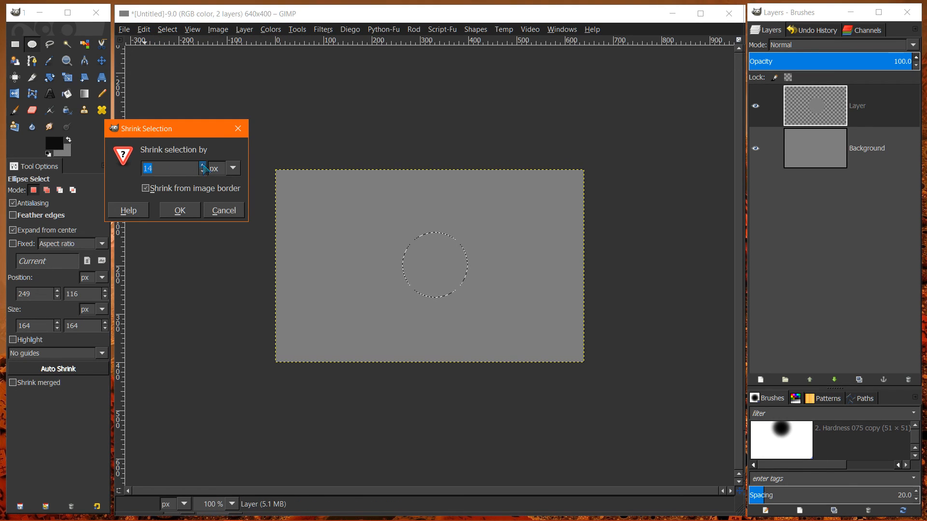
click(203, 165)
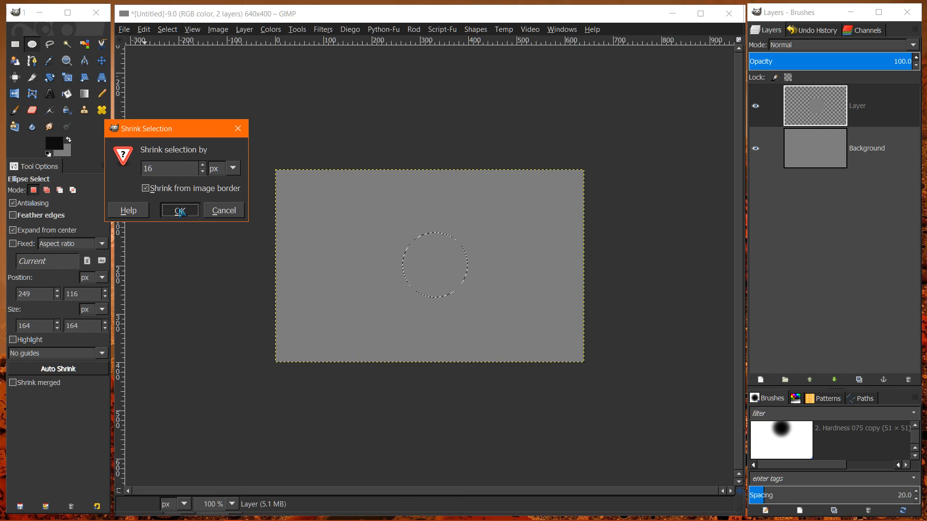
click(180, 210)
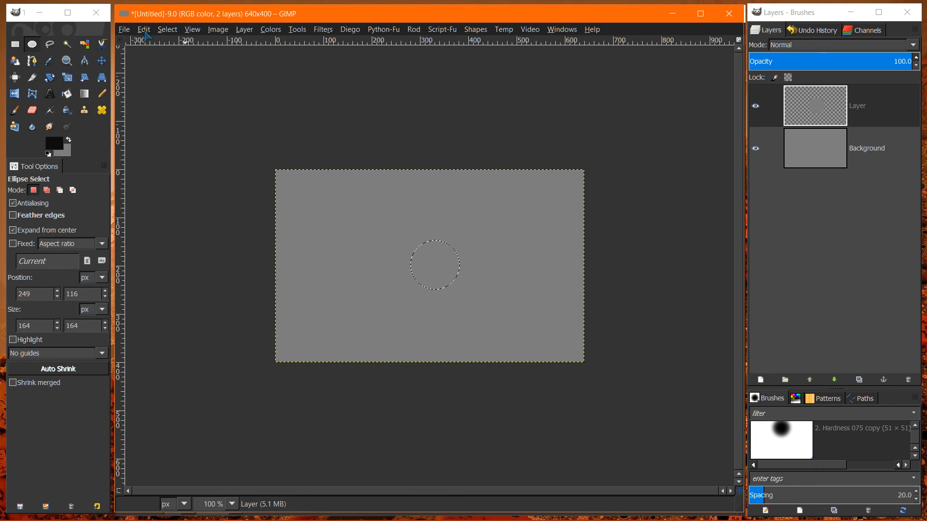
- Clear and deselect the circle's smaller center area on the upper layer, and hide the Background layer to check the ring
click(146, 34)
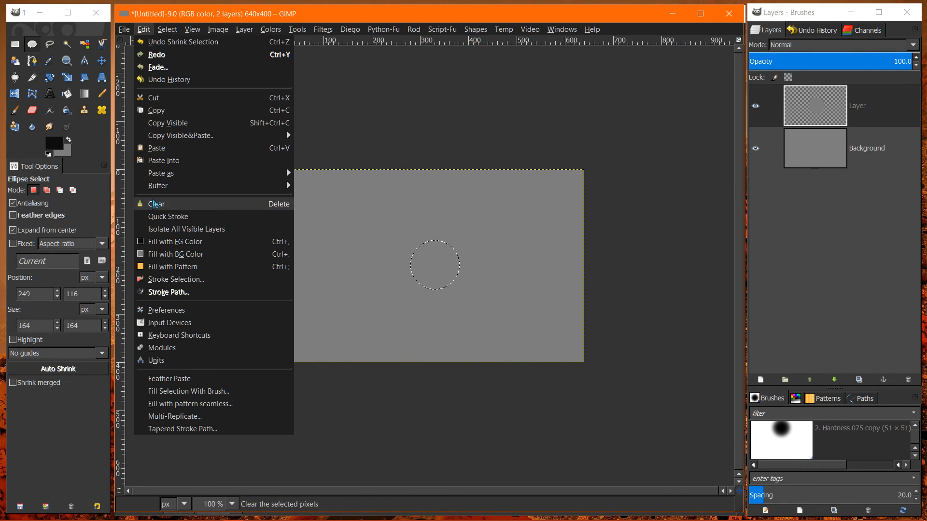
click(157, 204)
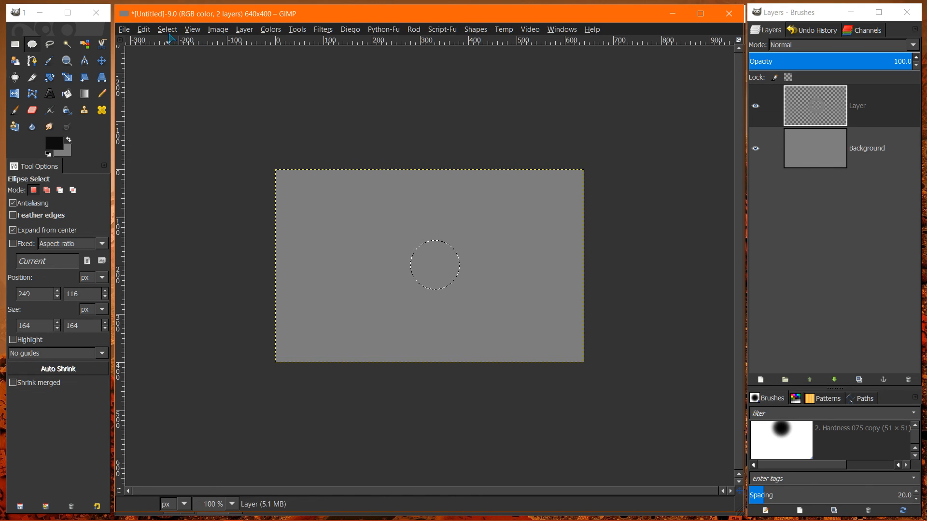
click(168, 30)
click(179, 66)
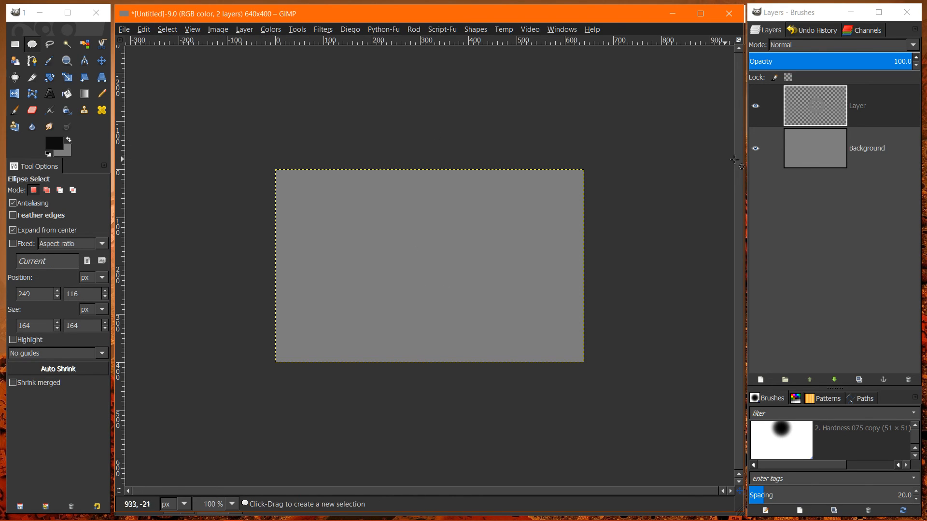
click(755, 154)
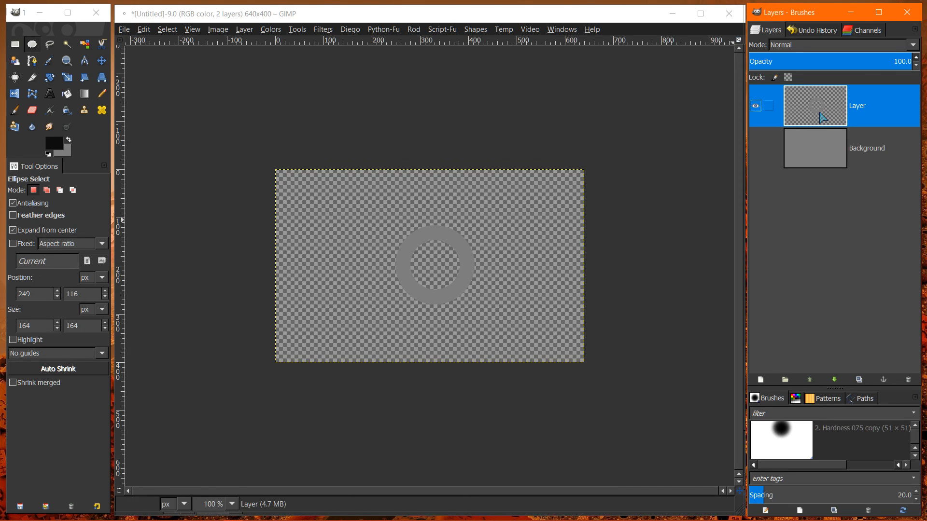
- Undo the deselection, the clearing and the 16 px shrink of the circular selection
click(144, 29)
click(160, 41)
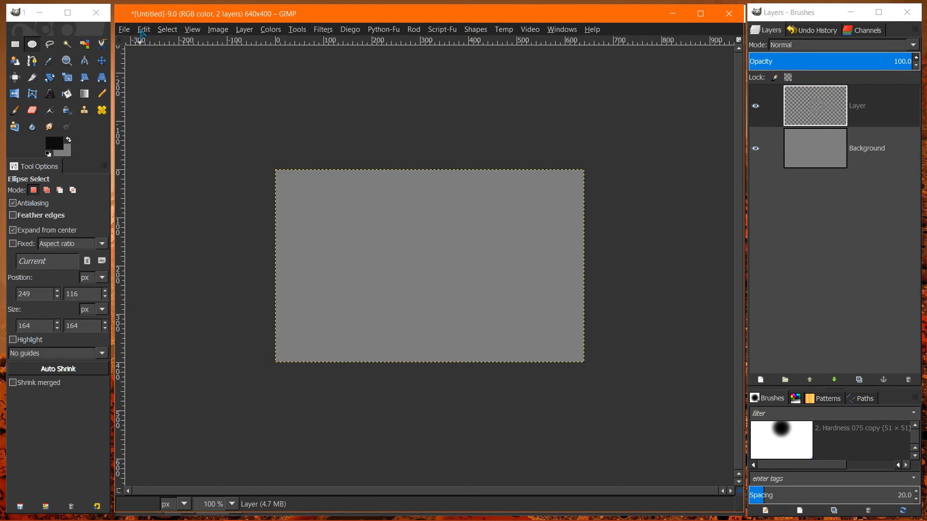
click(143, 29)
click(142, 42)
click(144, 29)
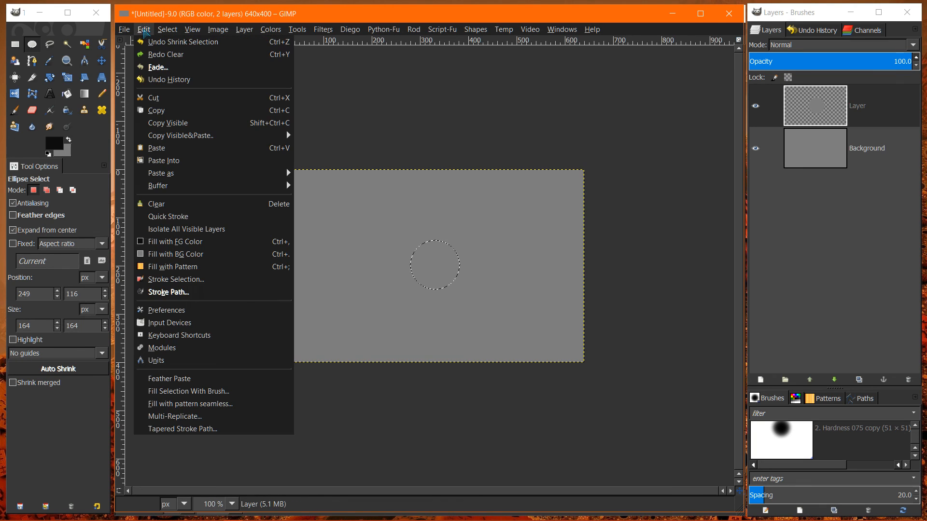
click(146, 42)
- Try shrinking the restored circular selection by 13 px instead
click(167, 29)
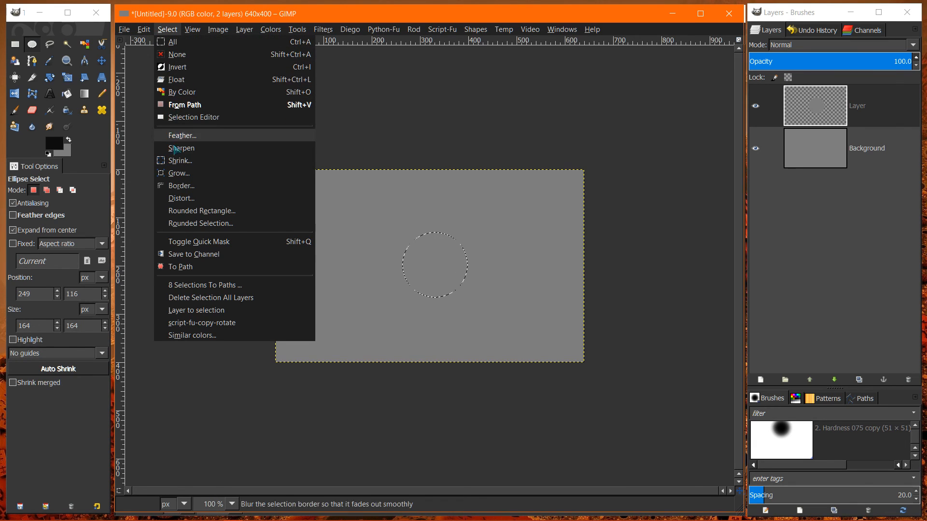
click(175, 169)
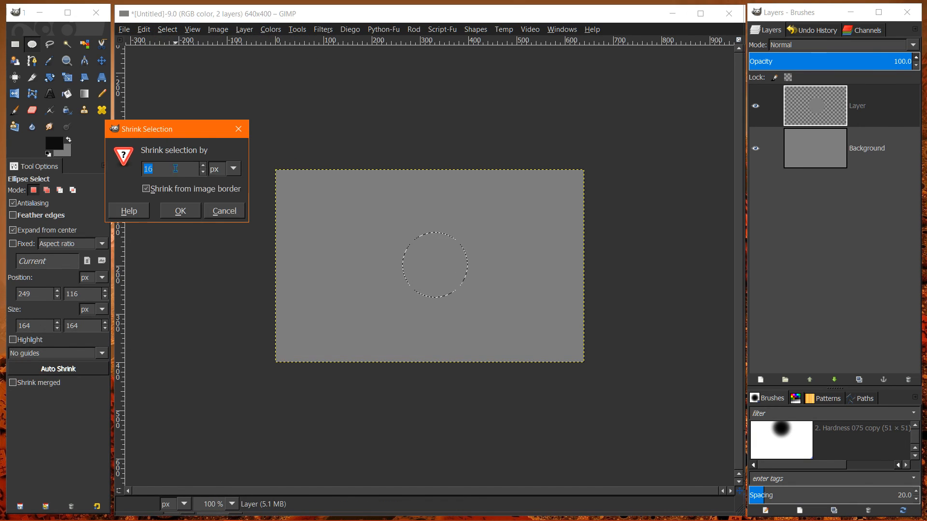
click(203, 173)
click(203, 173)
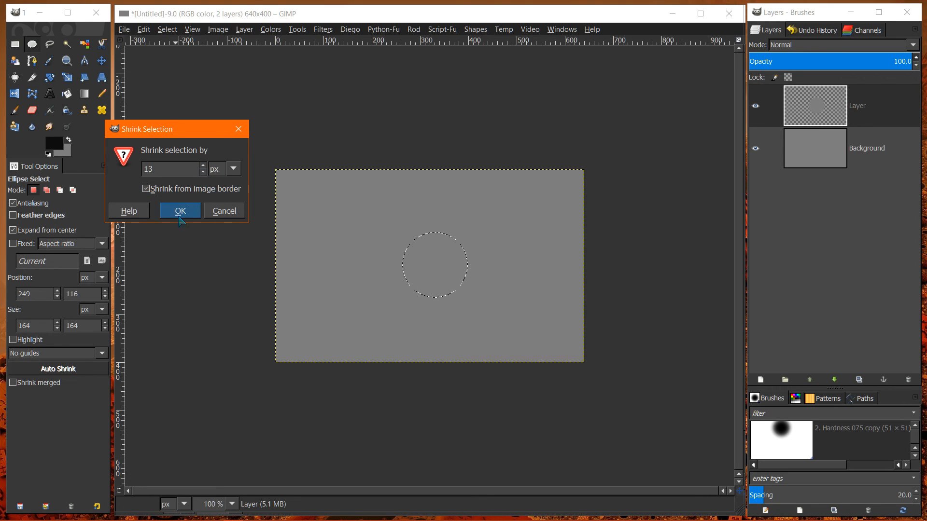
click(181, 212)
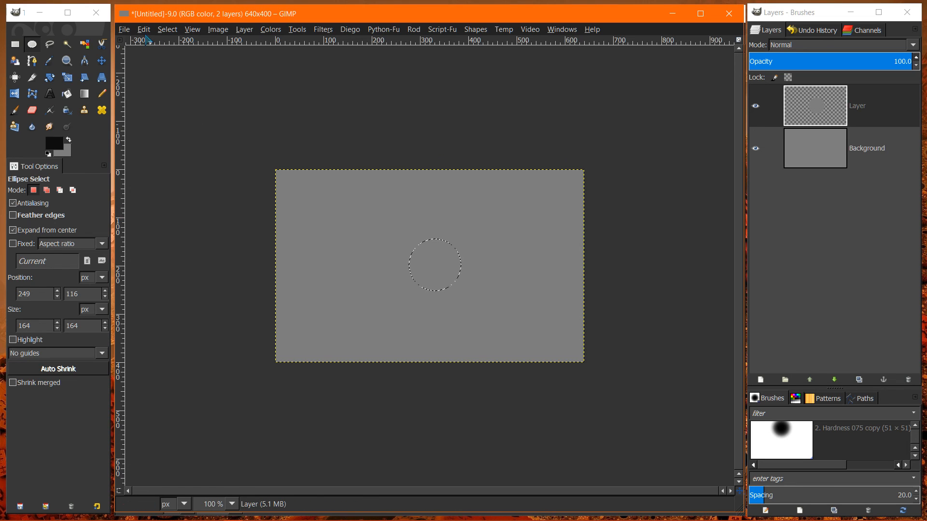
- Clear the selected center area from the upper layer, and briefly hide the Background layer to check the ring's thickness
click(145, 29)
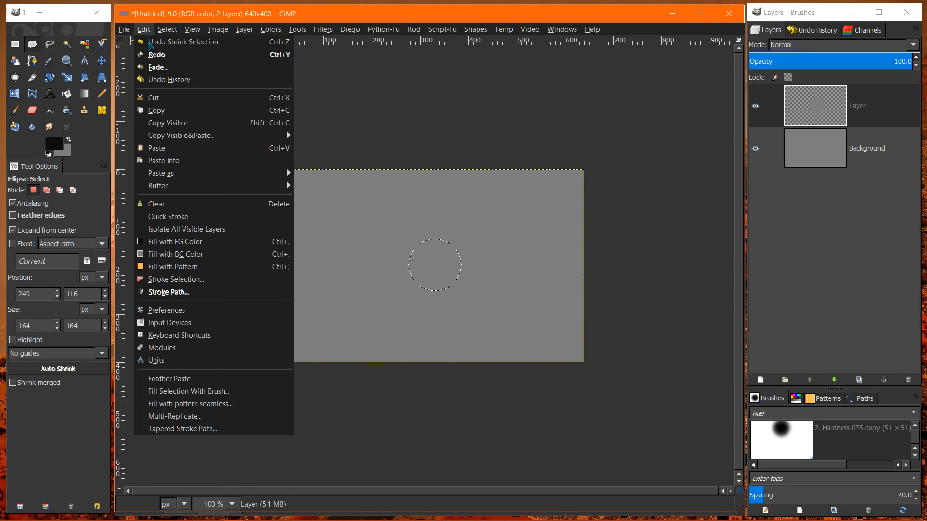
click(154, 203)
click(759, 151)
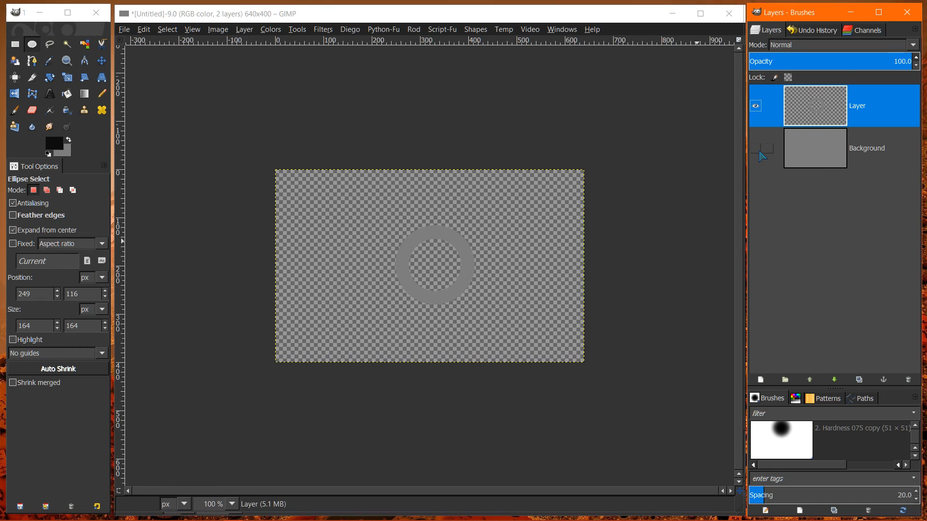
click(760, 151)
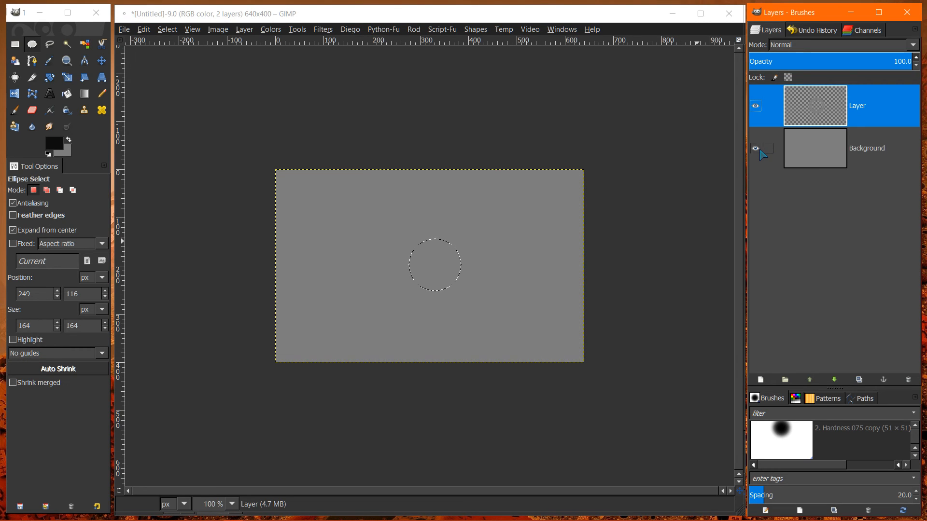
- Undo the clearing of the circle's center and the 13 px shrink of the selection
click(144, 30)
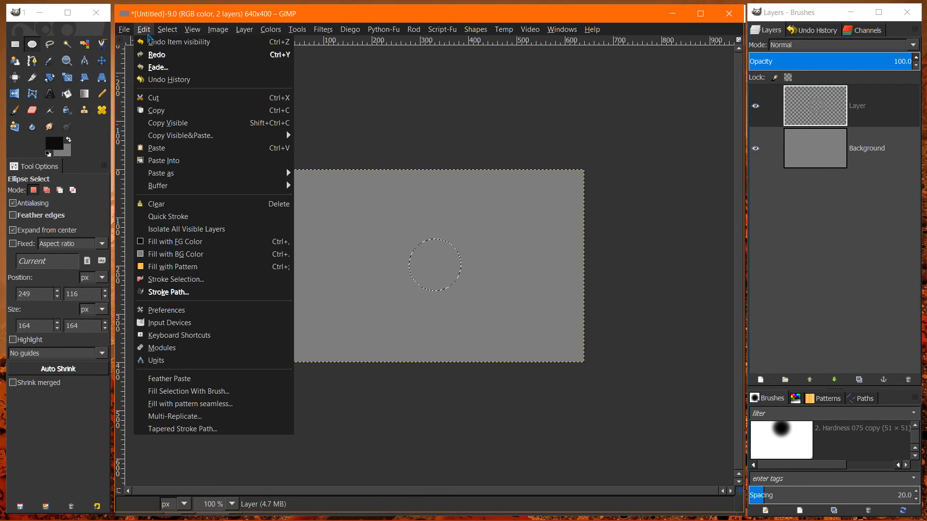
click(144, 29)
click(144, 30)
click(147, 45)
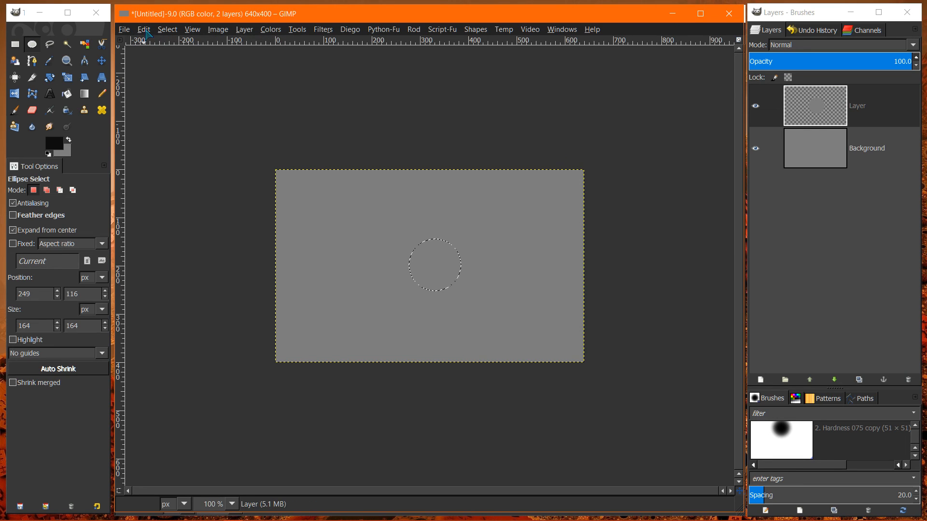
click(145, 29)
click(147, 43)
- Shrink the restored circular selection by a further 11 px
click(167, 29)
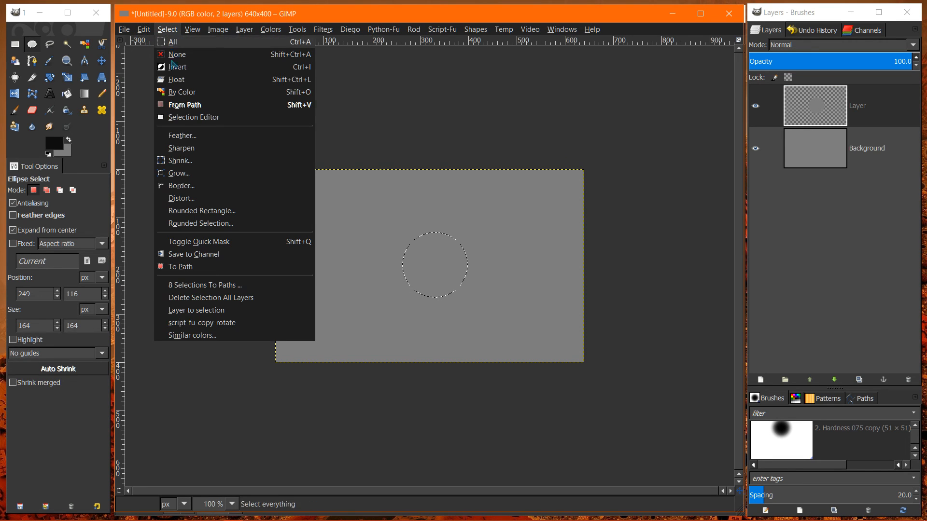
click(178, 161)
click(205, 169)
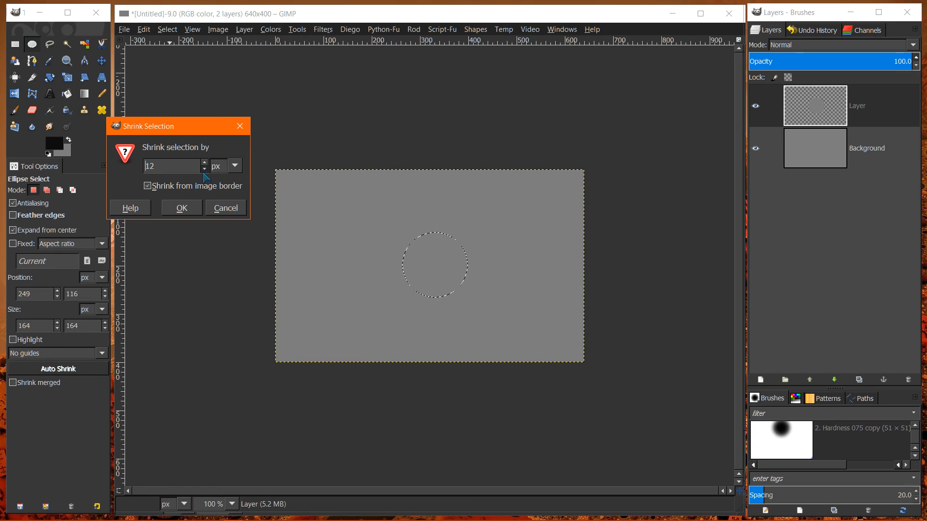
click(204, 169)
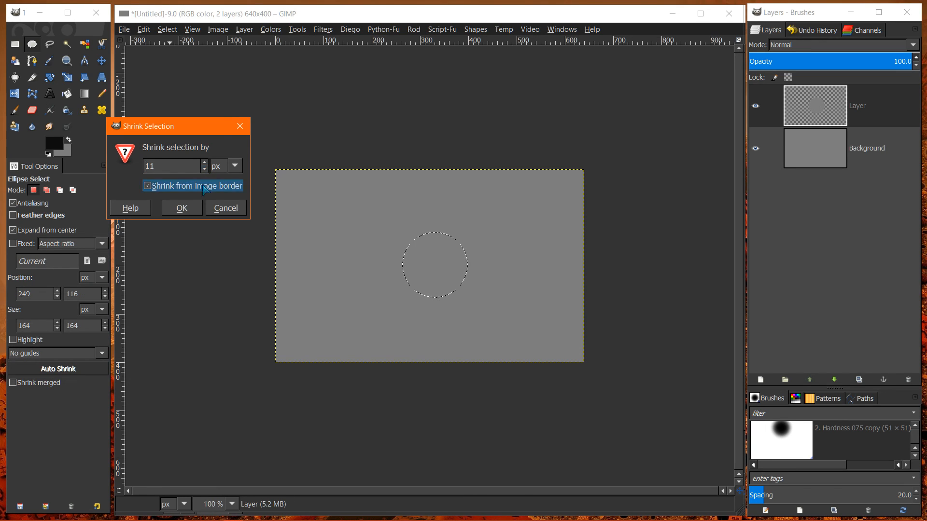
click(182, 207)
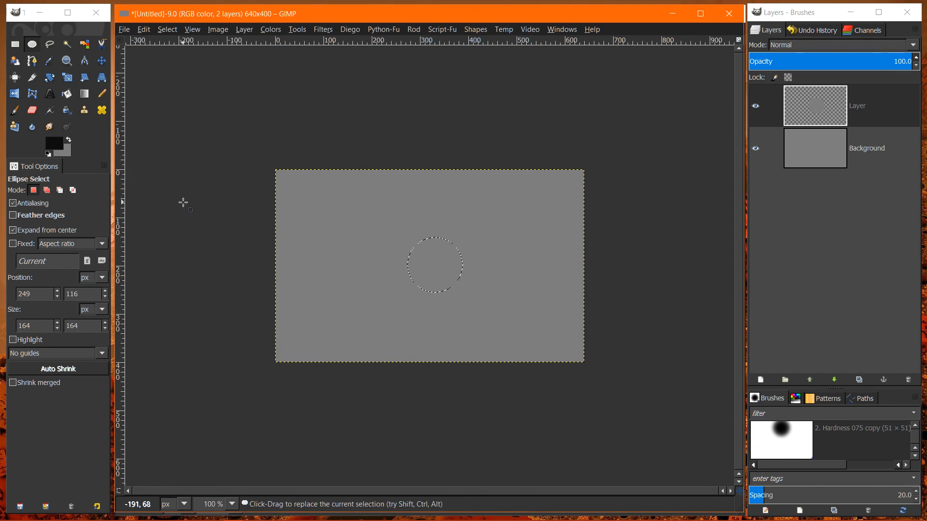
- Clear the selected center from the upper layer to form a ring, and hide the Background layer to check it
click(145, 29)
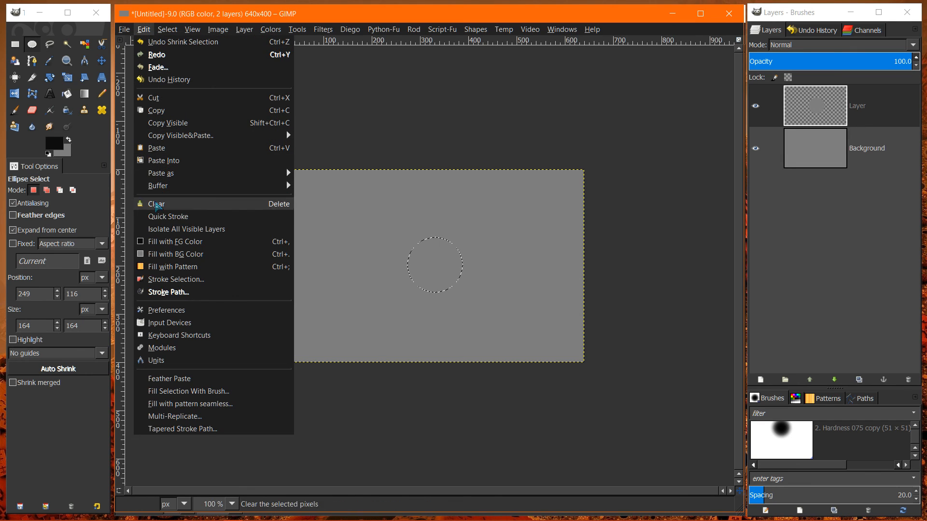
click(154, 201)
click(755, 148)
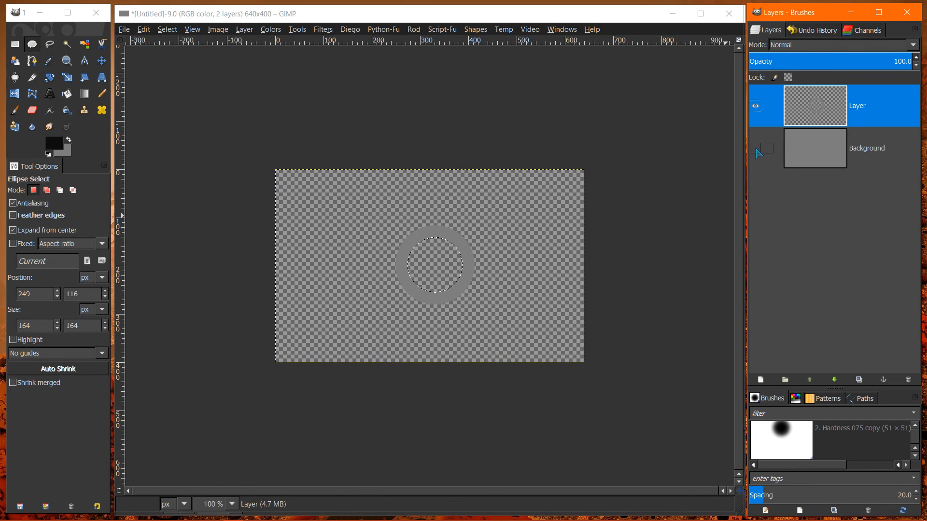
- Show the Background layer again and remove the selection, briefly hiding and restoring the Background to check the ring
click(755, 148)
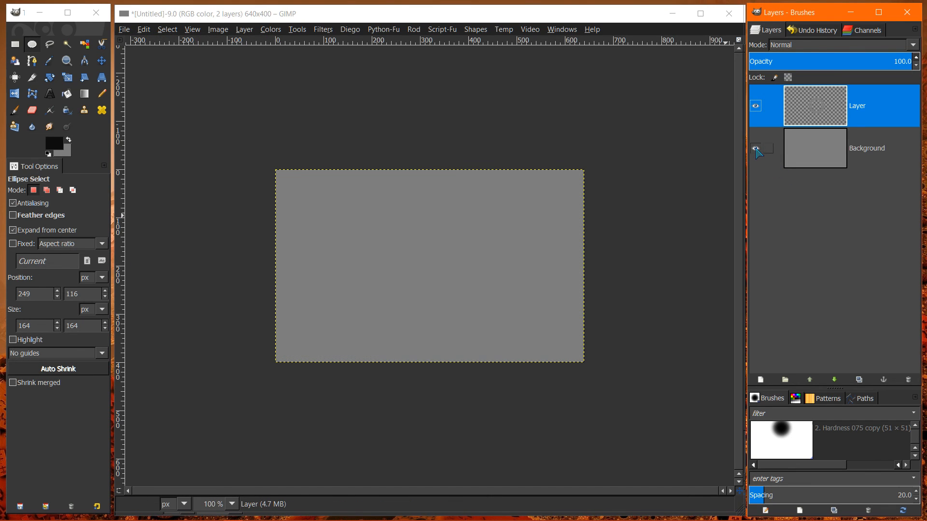
click(169, 29)
click(167, 64)
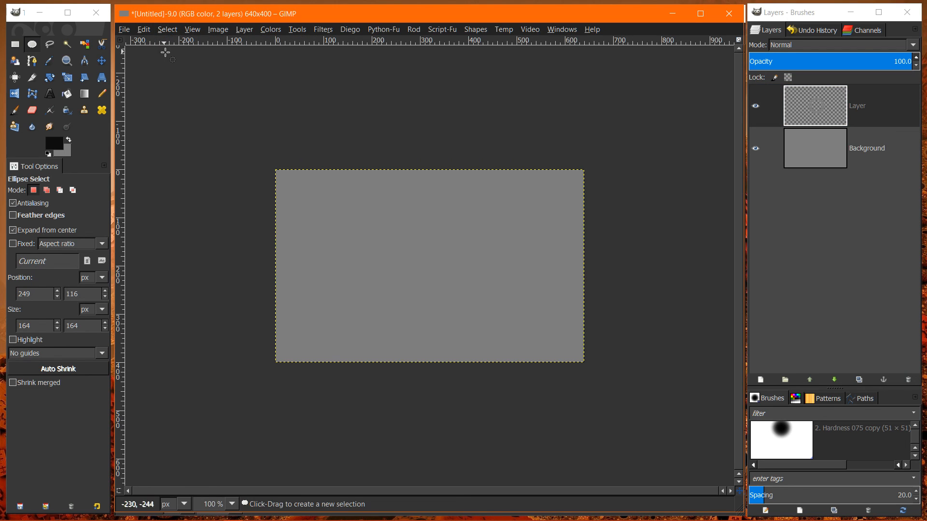
click(756, 149)
click(755, 149)
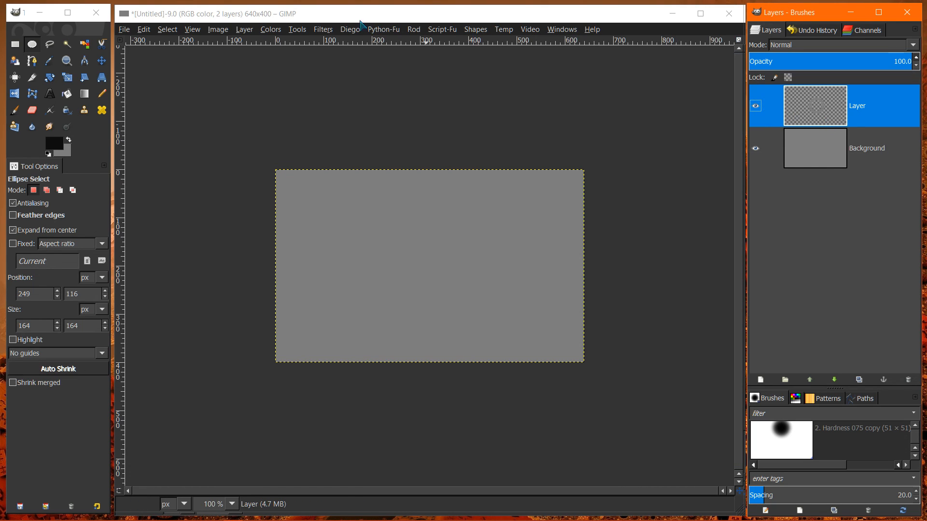
- Lighten the ring layer with Brightness-Contrast, using brightness 47 and contrast 21
click(270, 29)
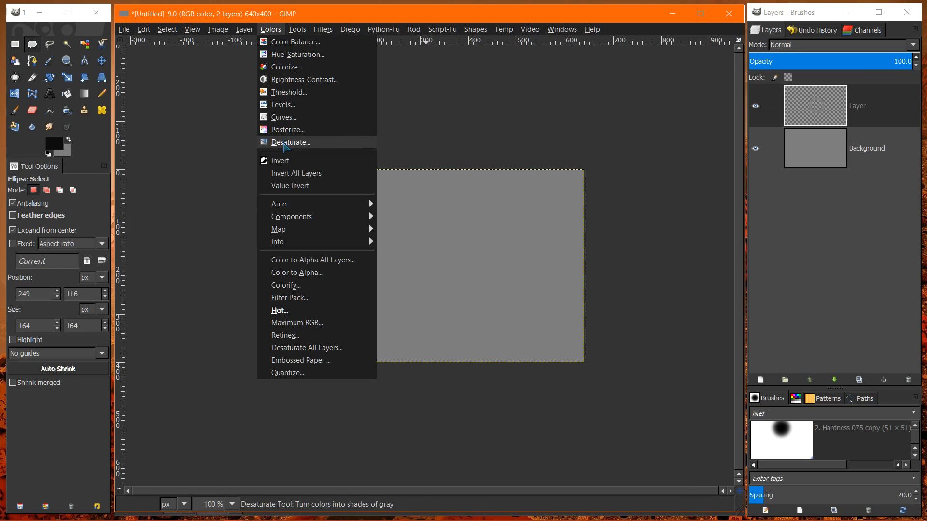
click(296, 80)
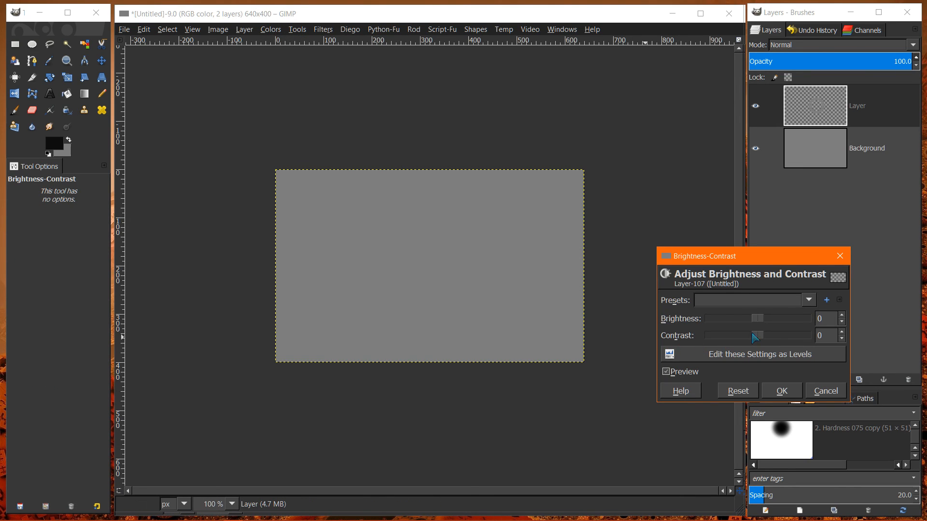
drag(757, 319, 771, 343)
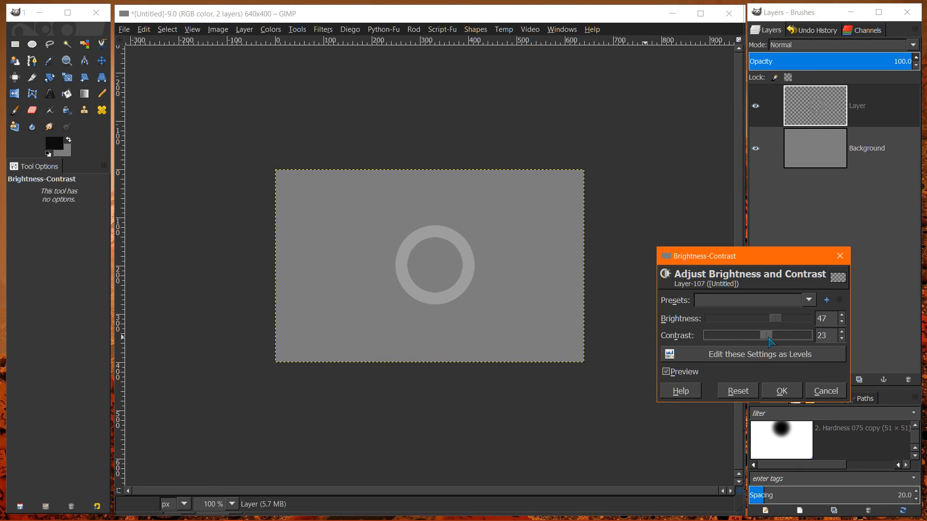
click(781, 391)
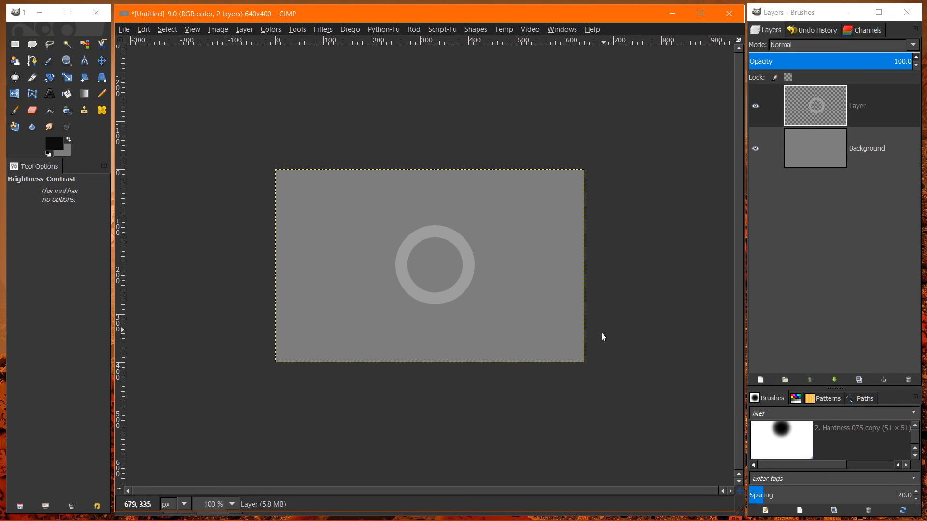
- Select the ring from its layer's alpha and add a transparent 640 × 400 px layer above it
right_click(817, 118)
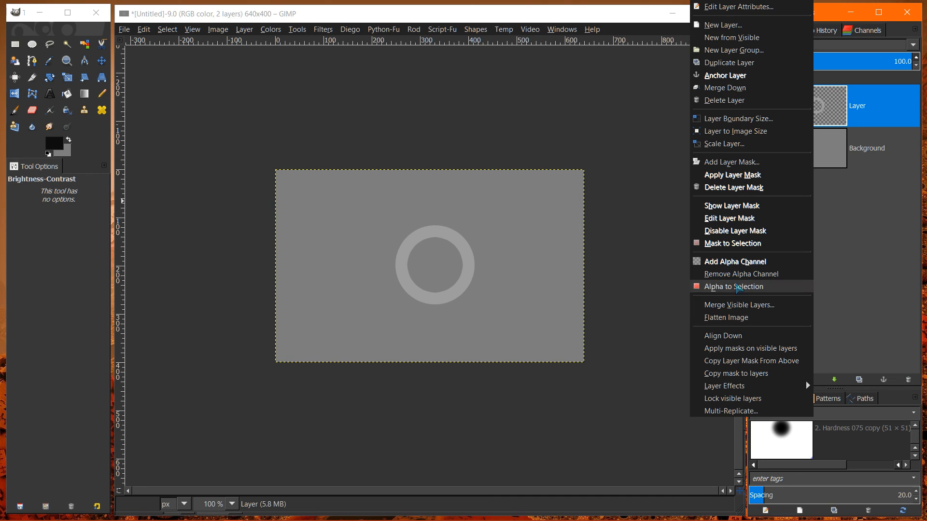
click(737, 286)
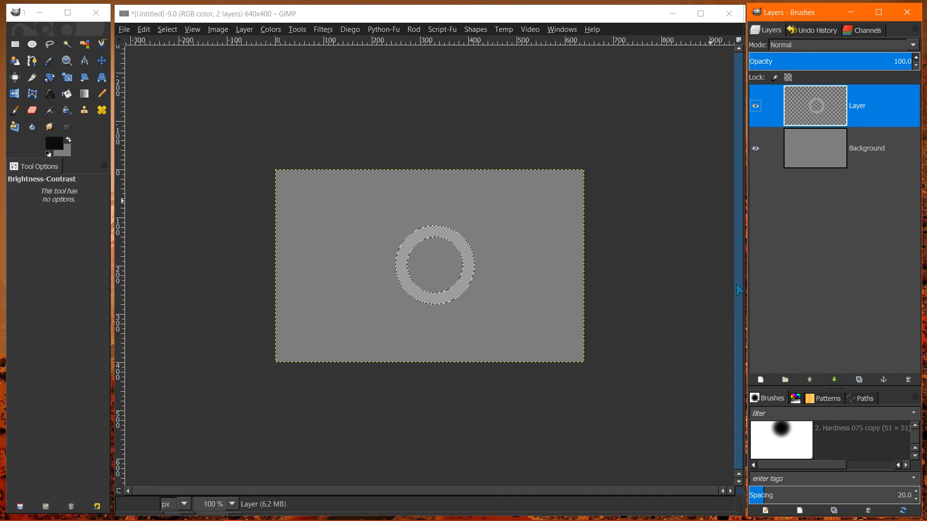
right_click(833, 117)
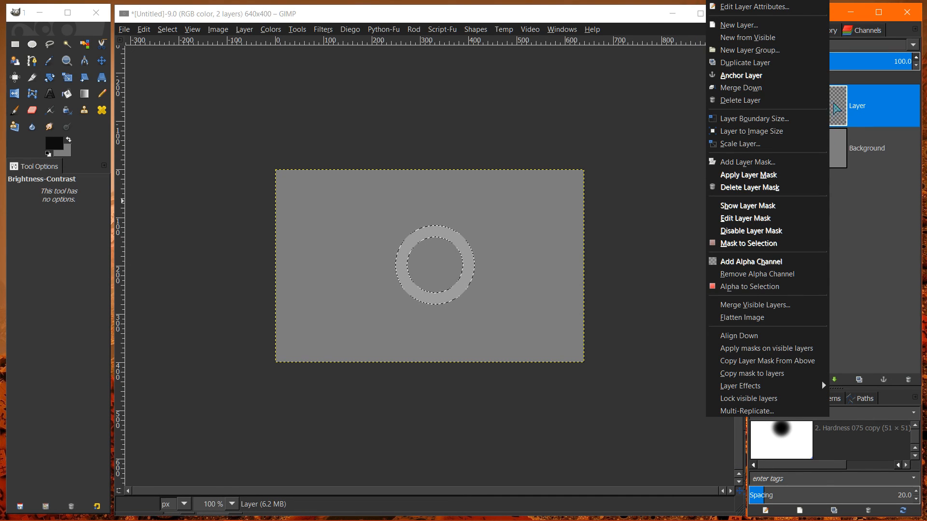
click(741, 24)
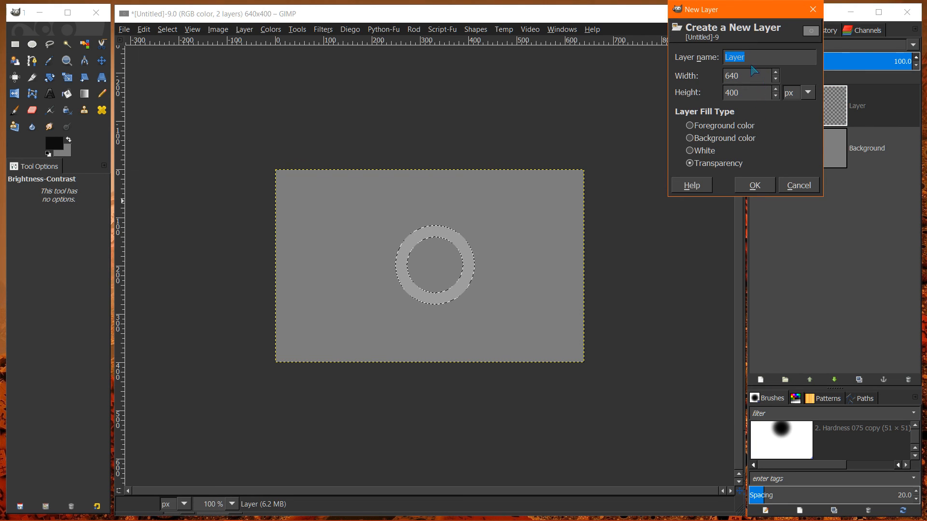
click(755, 185)
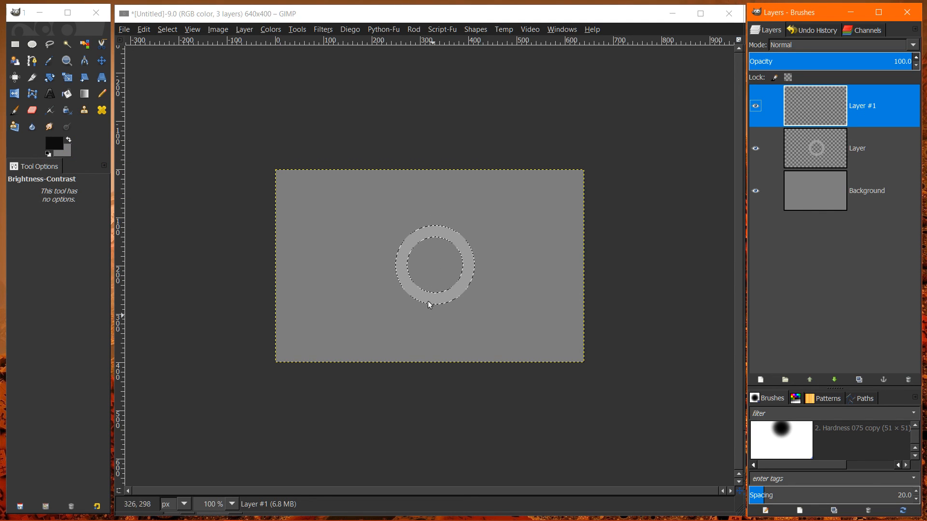
- Choose the Blend tool and check that it uses the linear FG to Transparent gradient with foreground color 0d0d0d
click(84, 94)
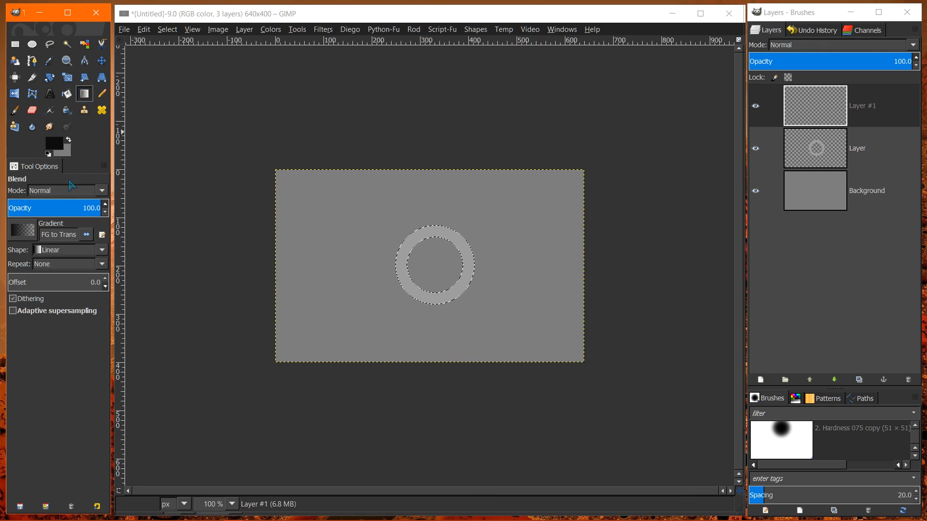
click(57, 145)
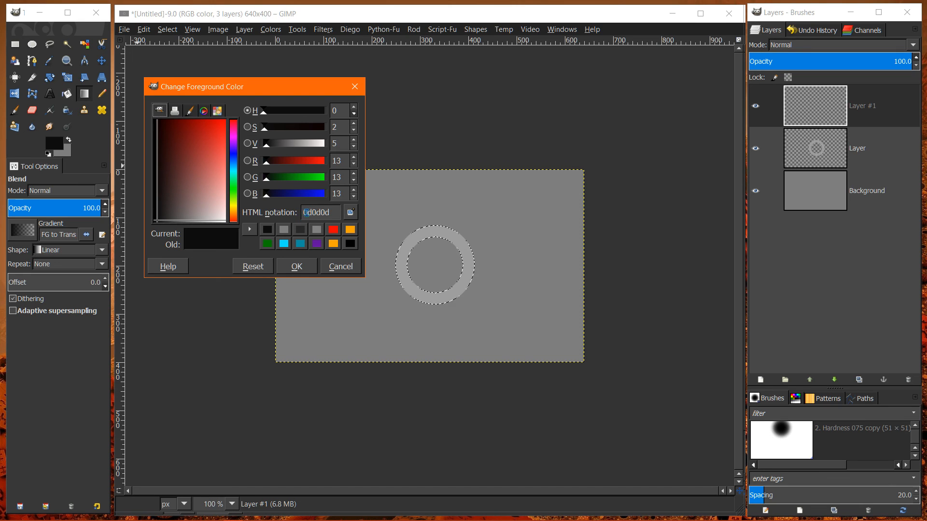
click(303, 265)
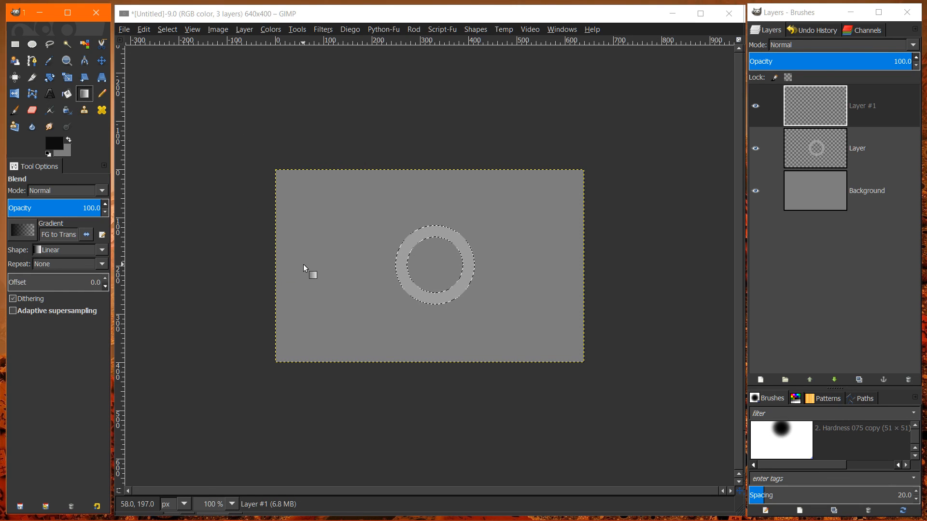
click(23, 230)
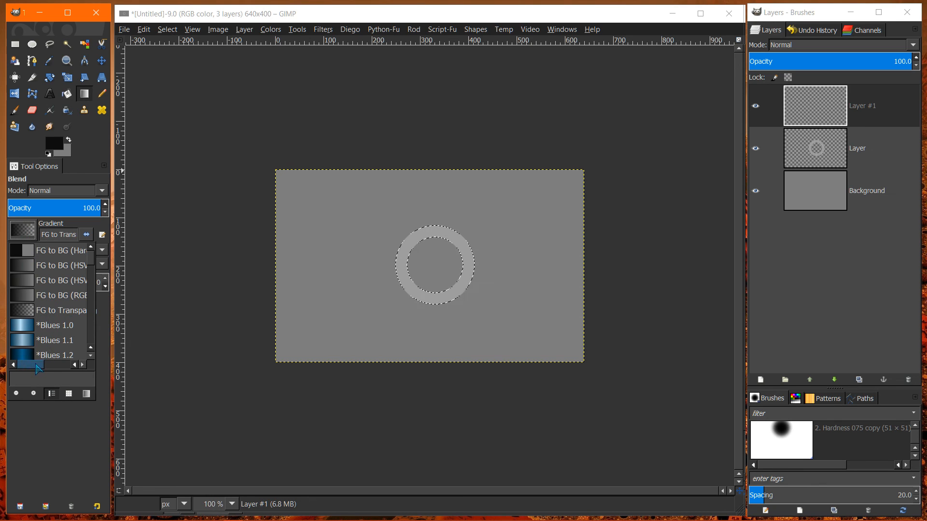
mouse_move(34, 369)
mouse_down()
mouse_move(44, 369)
mouse_move(29, 369)
mouse_up()
click(55, 143)
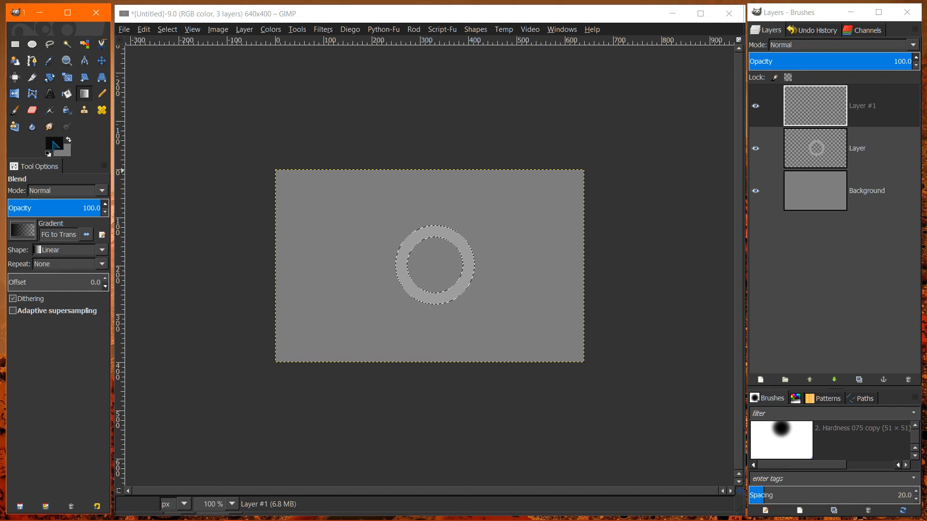
click(23, 230)
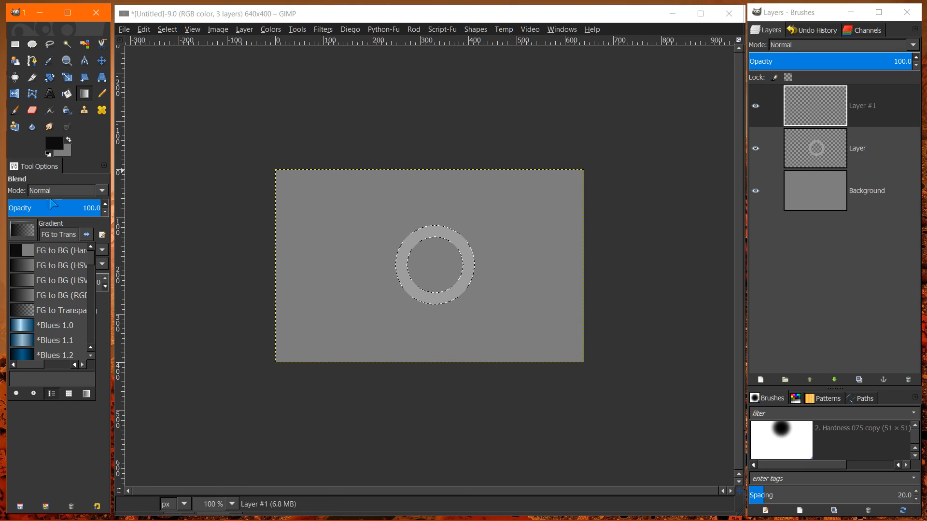
click(52, 142)
click(52, 142)
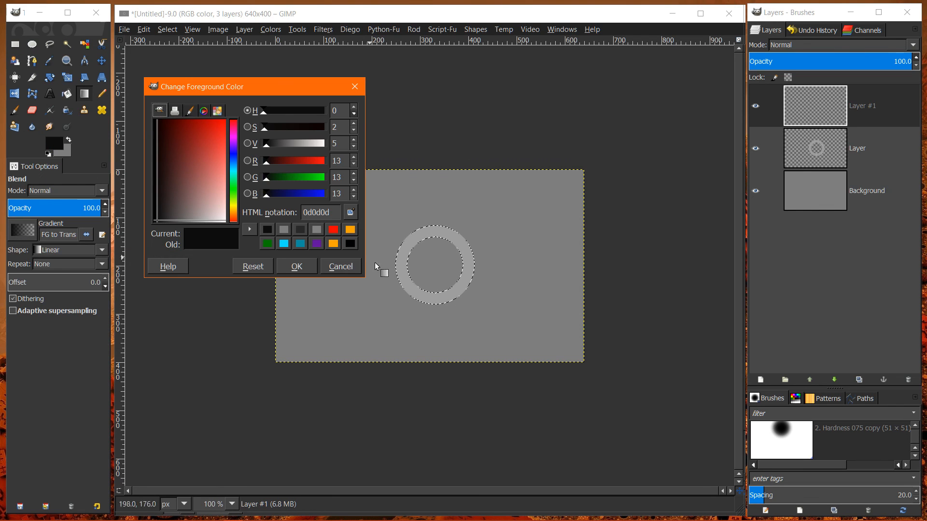
click(339, 267)
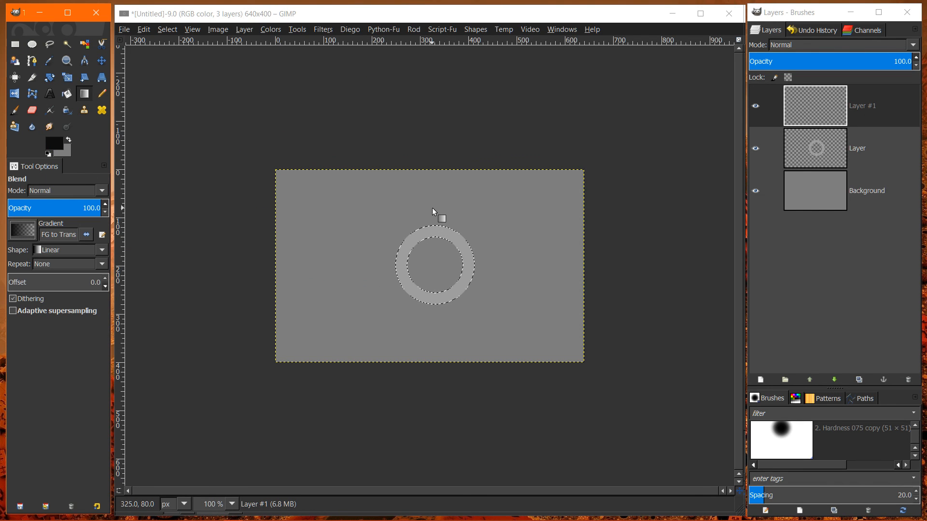
- Draw a vertical gradient about 138 px long from above the ring down to its center, and remove the selection
drag(434, 202, 436, 273)
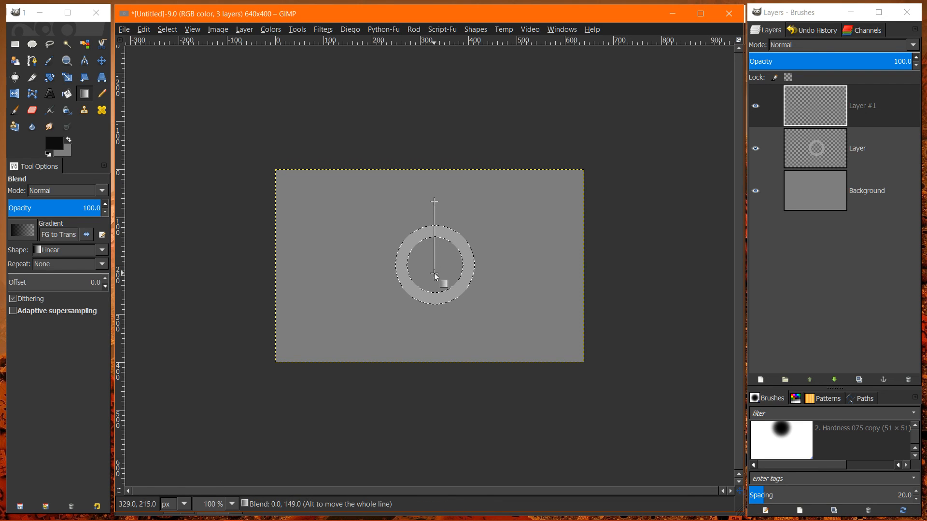
mouse_move(435, 264)
mouse_down()
mouse_move(476, 261)
mouse_move(436, 270)
mouse_move(438, 320)
mouse_move(434, 267)
mouse_up()
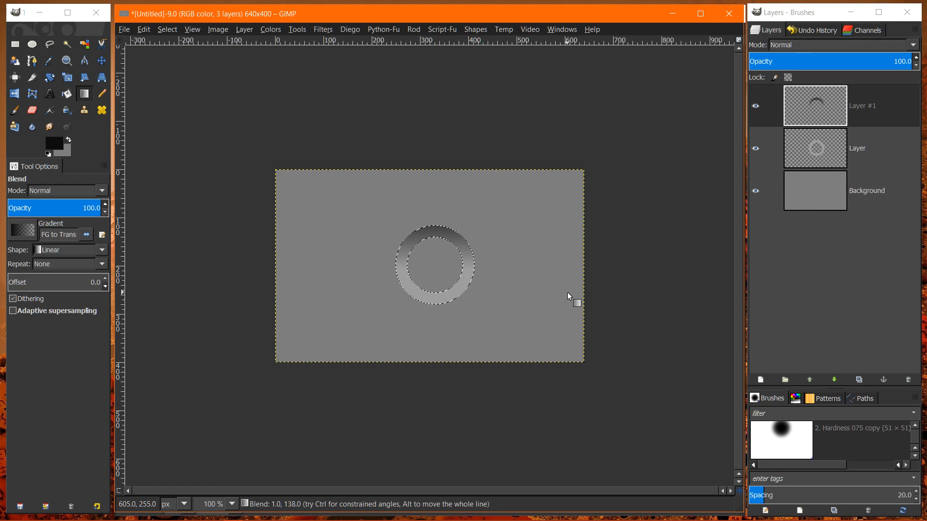
click(167, 29)
click(181, 63)
- Select the transparent center of the ring on the ring layer with the Fuzzy Select tool
click(815, 150)
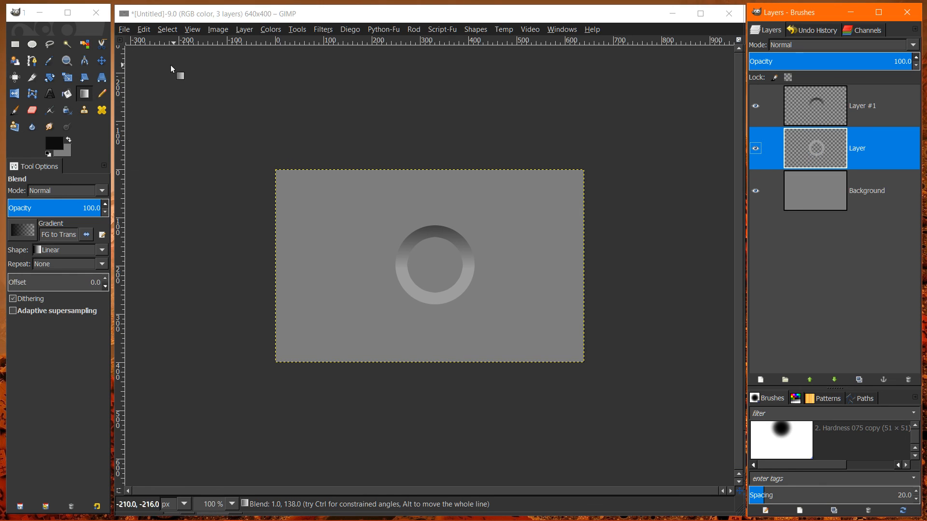
click(68, 46)
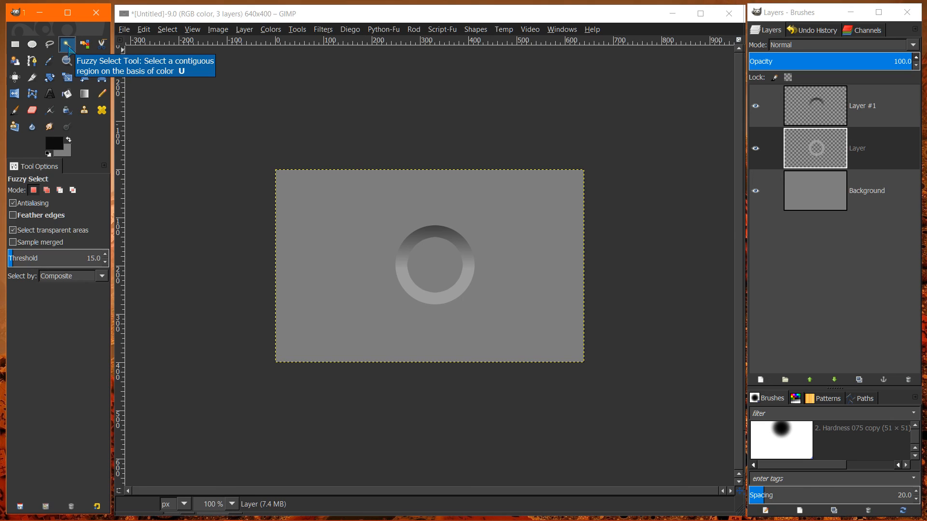
click(817, 156)
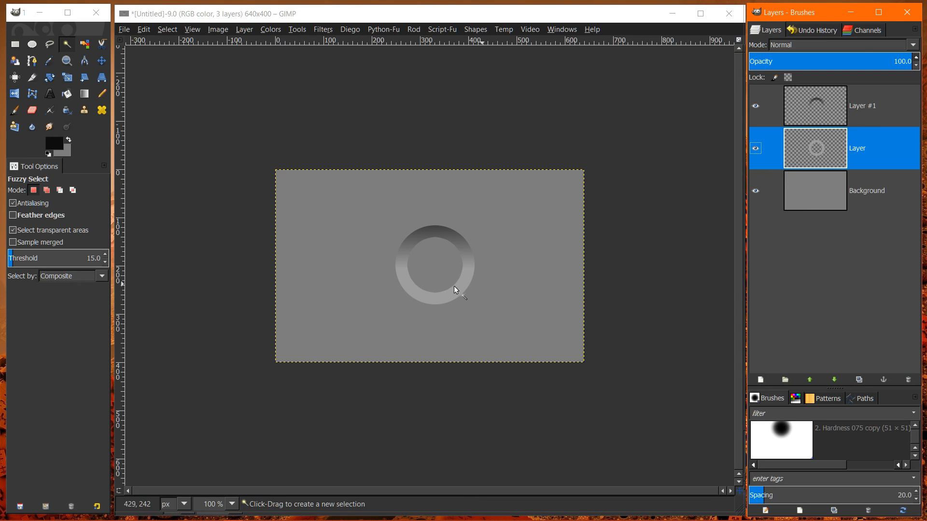
click(446, 272)
drag(447, 270, 451, 282)
- Grow the circular center selection by 2 px
click(167, 30)
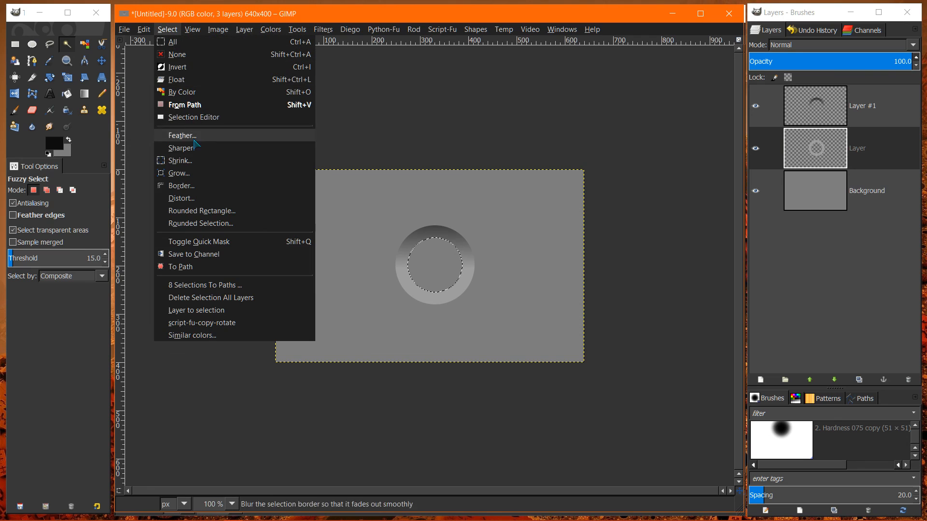
click(179, 174)
text(2)
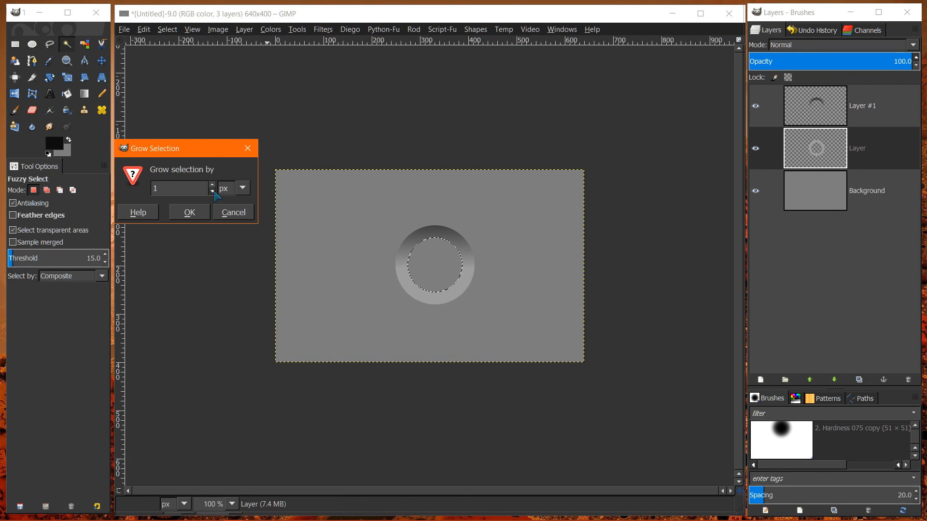
click(184, 212)
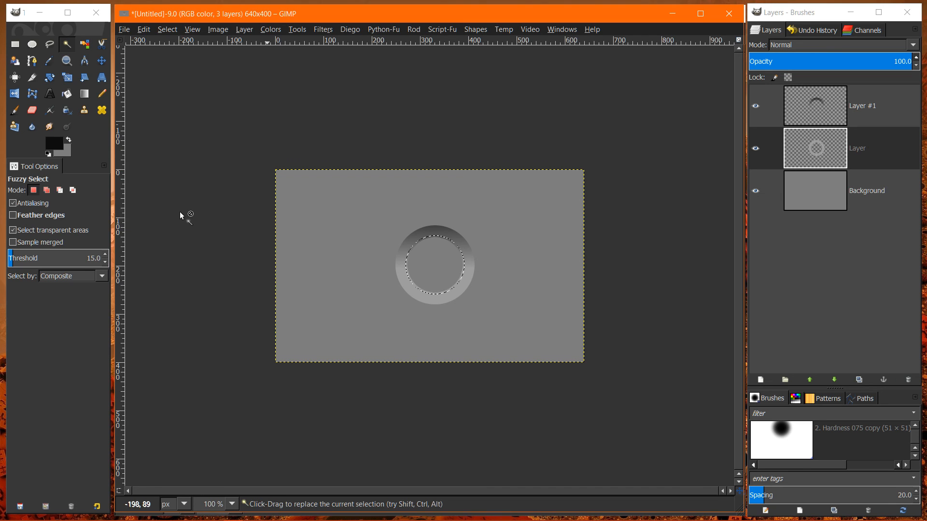
- Add a transparent 640 × 400 px layer just above the Background and fill the selected circle with the near-black foreground color
right_click(823, 191)
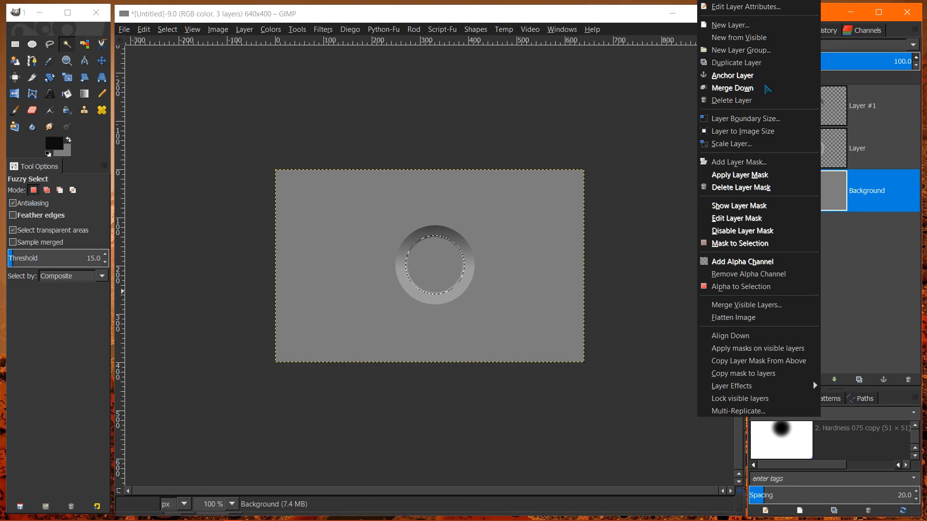
click(746, 27)
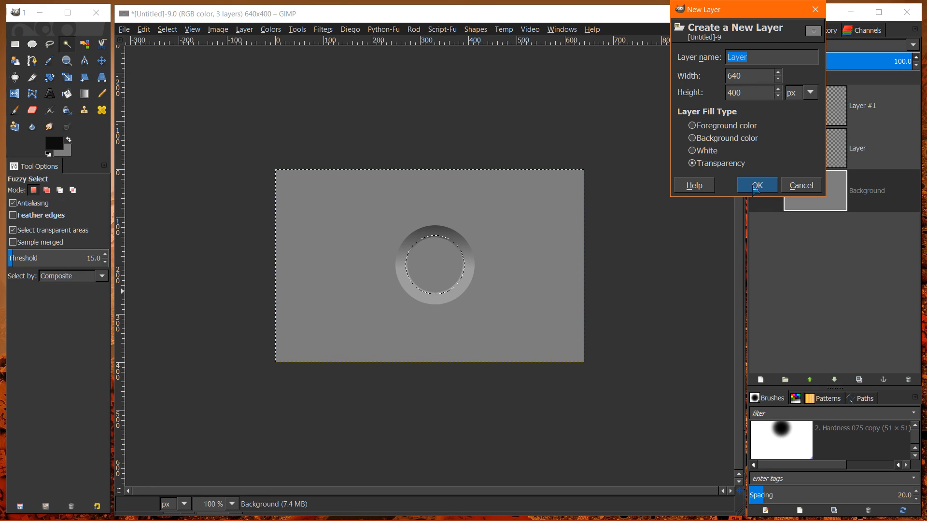
click(756, 186)
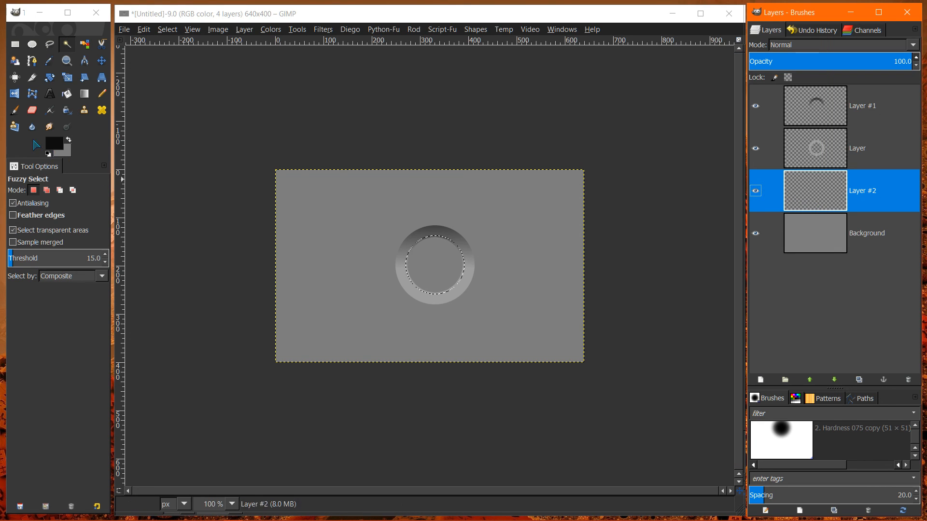
drag(60, 148, 415, 264)
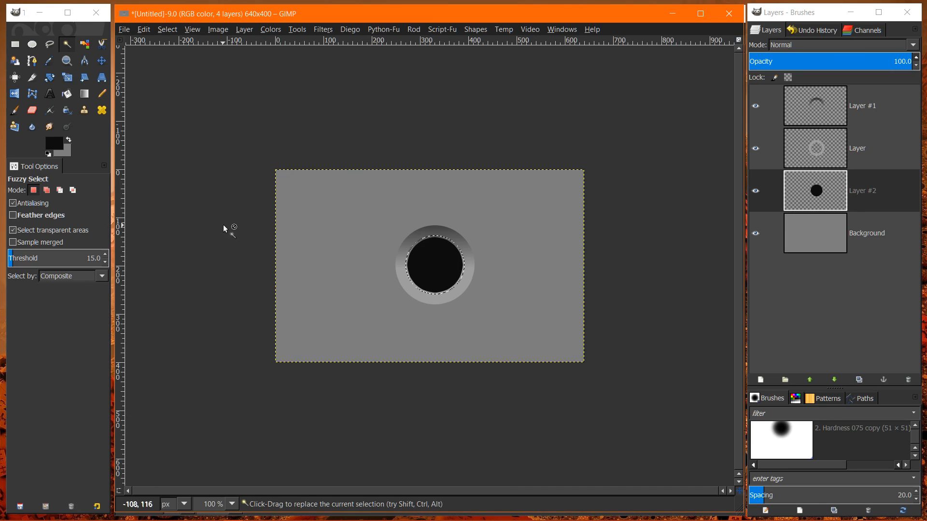
- Set the center circle layer's brightness to -127 and contrast to -51, and remove the selection
click(774, 193)
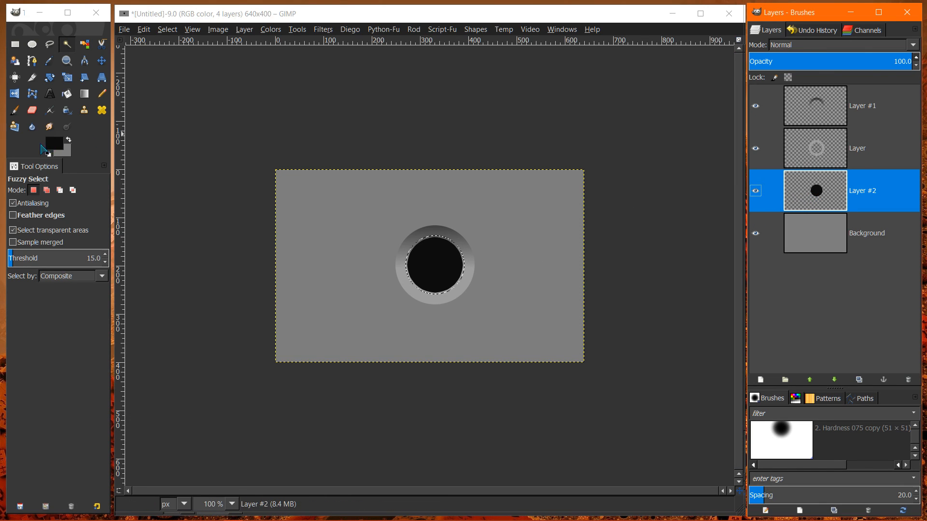
click(265, 31)
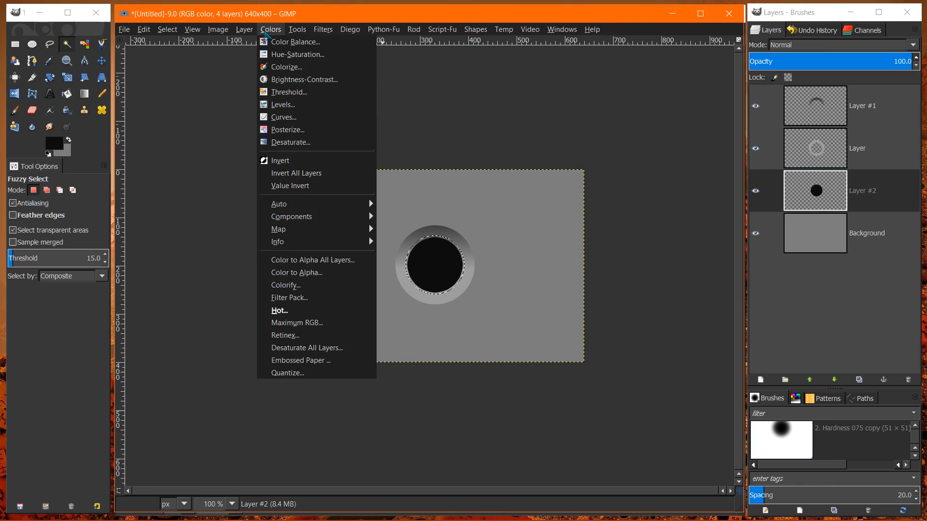
click(286, 80)
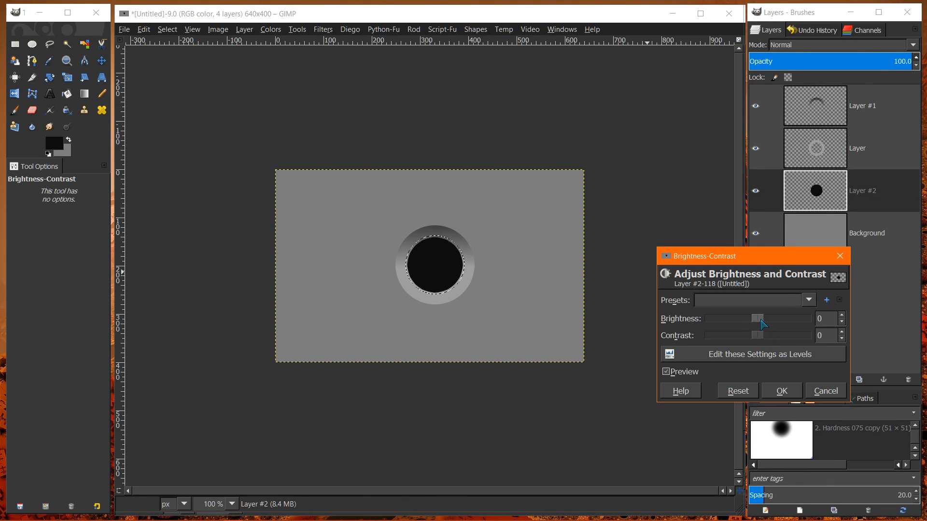
drag(763, 323, 733, 348)
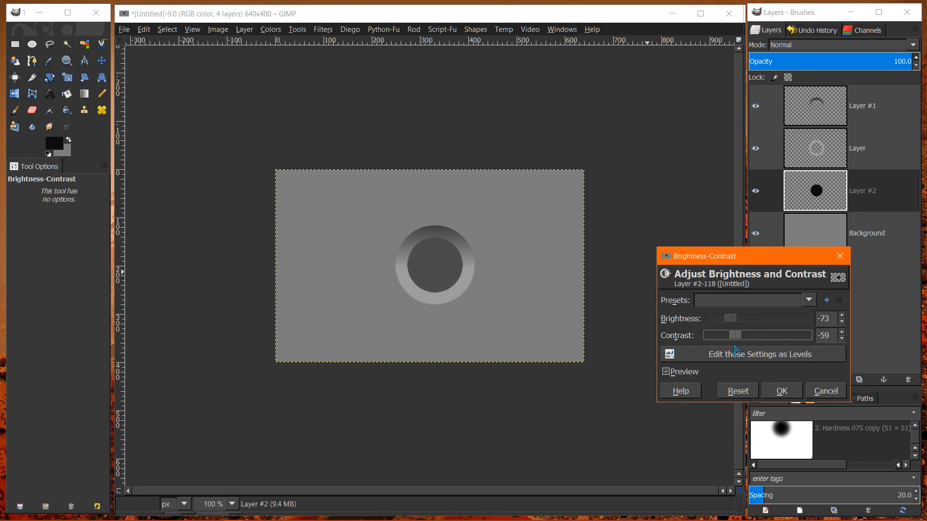
drag(730, 318, 740, 338)
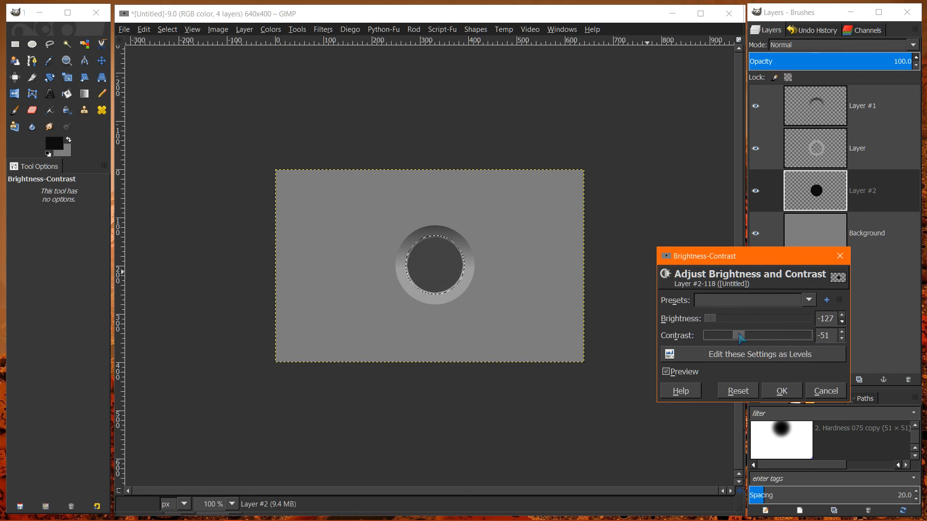
drag(742, 339, 739, 339)
click(780, 391)
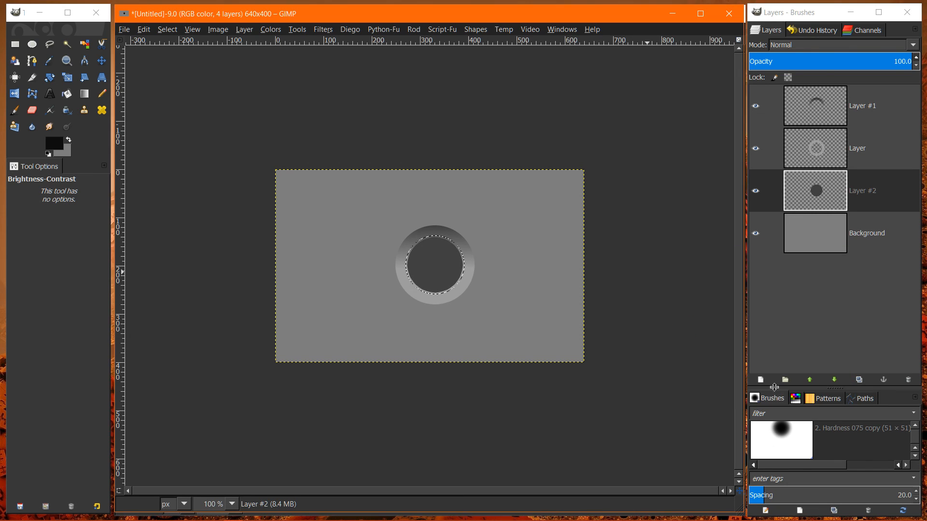
click(171, 31)
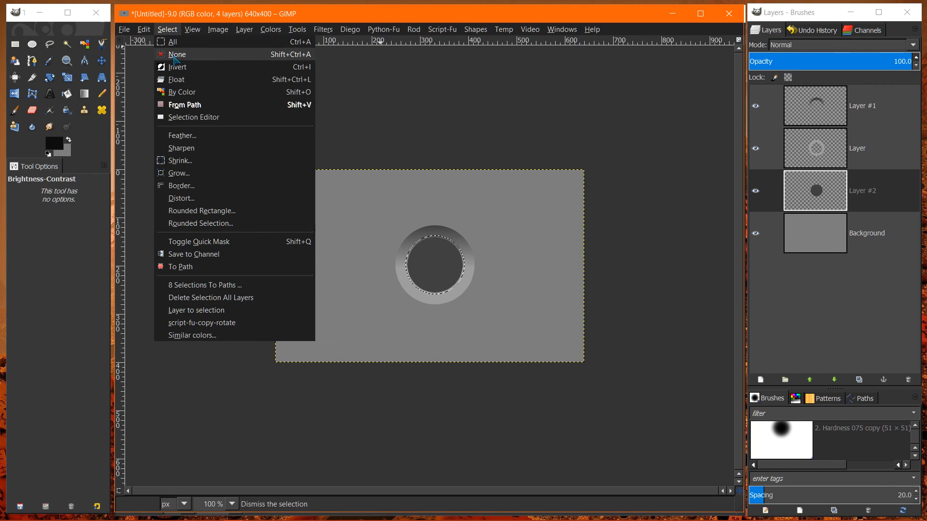
click(177, 54)
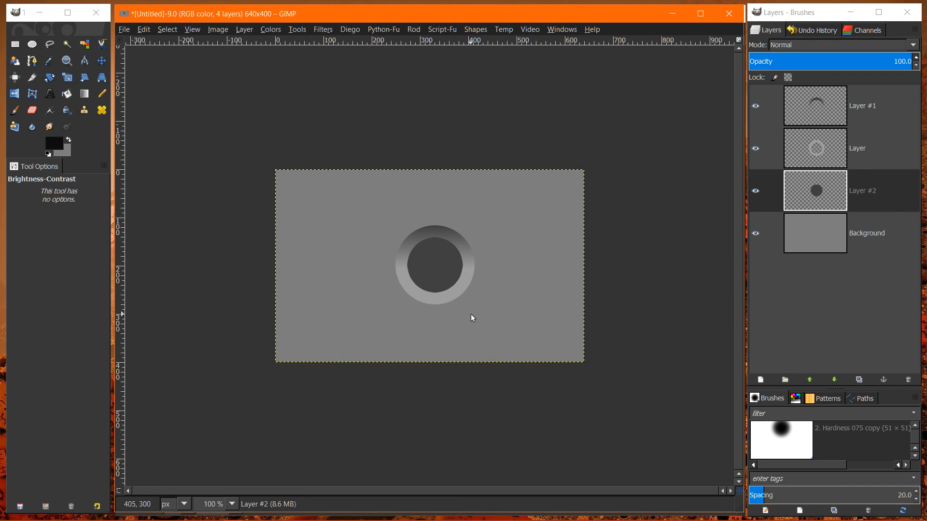
- Add the text "W" in AerojonesNF at 81 px directly above the center circle's layer
click(821, 201)
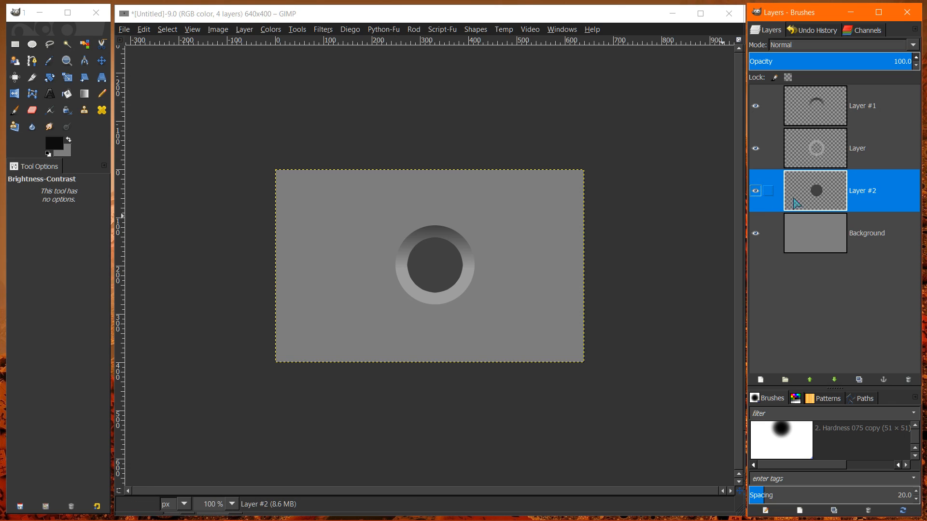
click(49, 93)
click(419, 261)
click(419, 261)
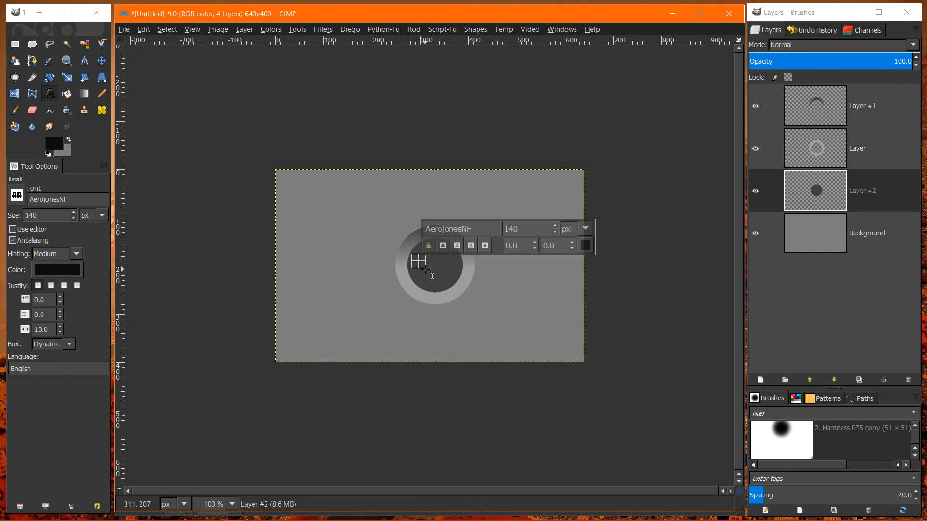
text(W)
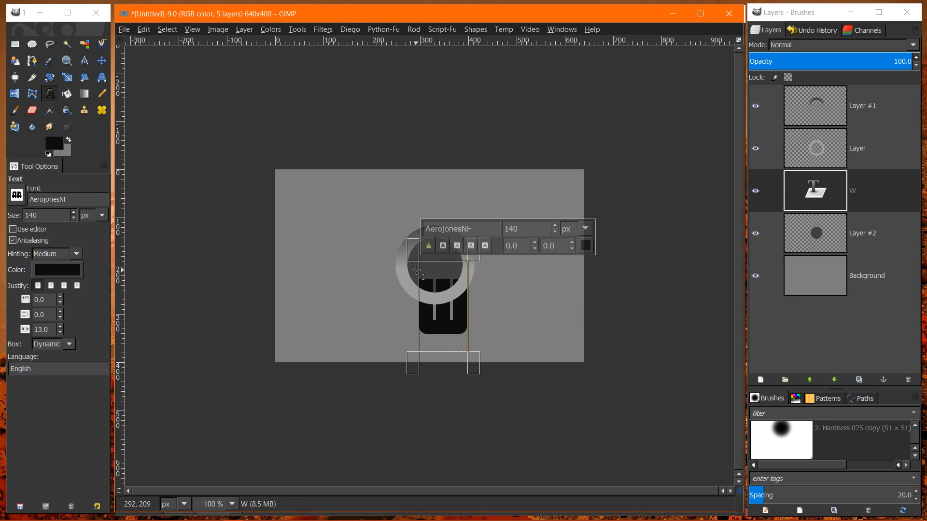
key(Return)
key(BackSpace)
click(74, 219)
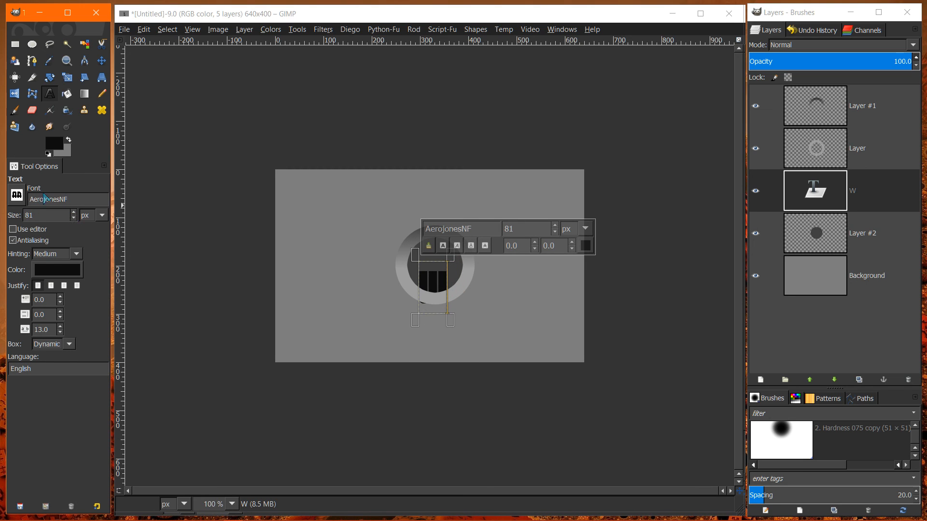
- Change the letter W's text color to a light gray
click(54, 273)
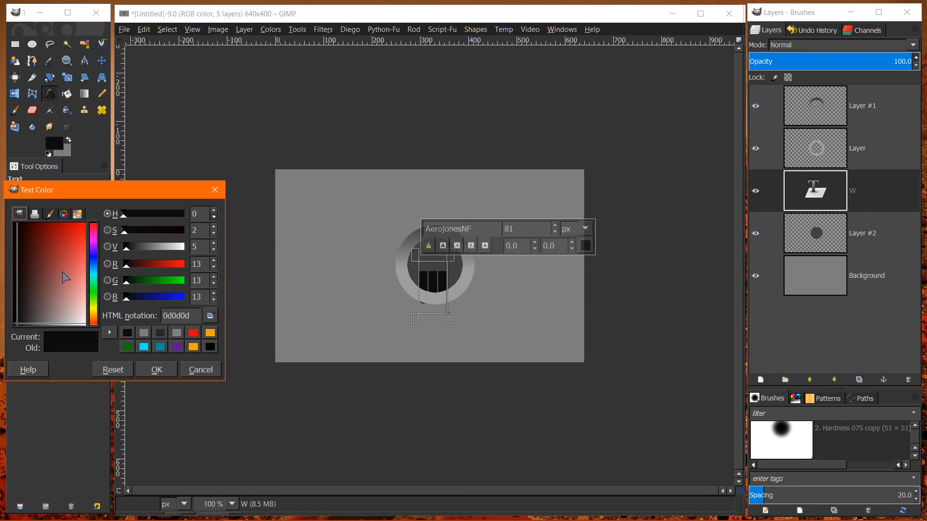
drag(71, 298, 71, 338)
click(156, 369)
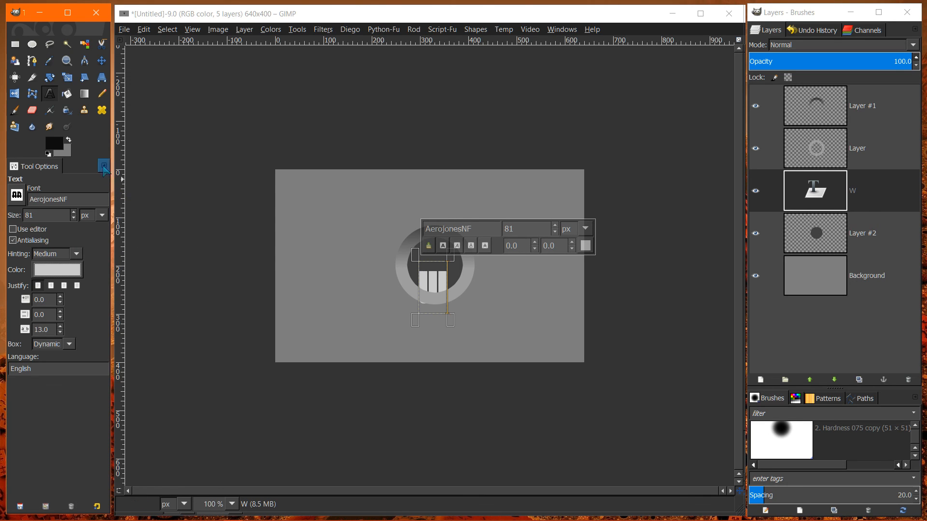
- Move the letter W to the center of the dark circle and expand its layer to the image size
click(101, 61)
drag(430, 283, 432, 262)
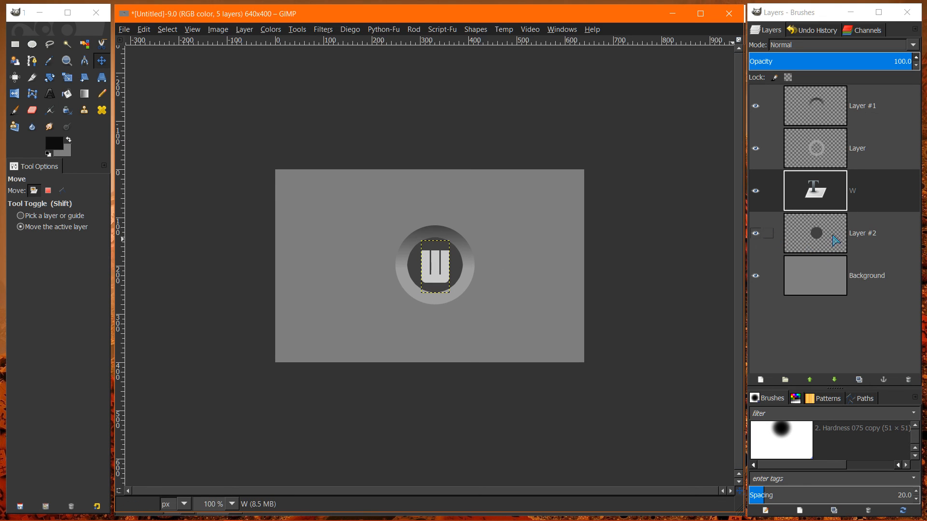
right_click(826, 202)
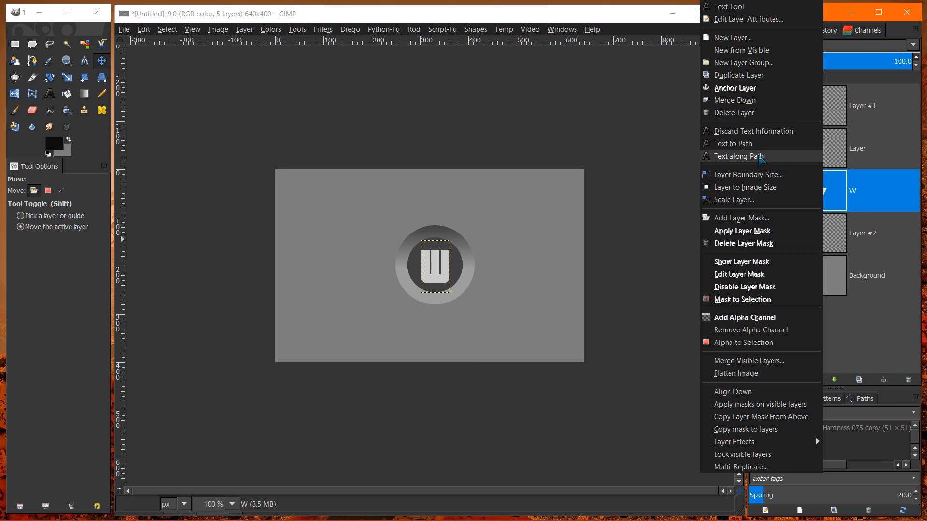
click(747, 188)
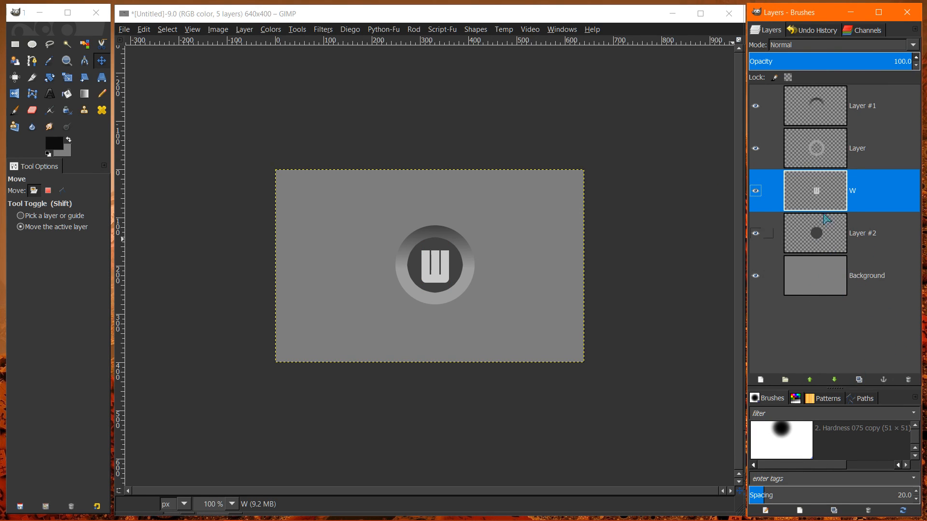
- Compare the button's appearance with the ring layer hidden and shown
click(802, 164)
click(754, 149)
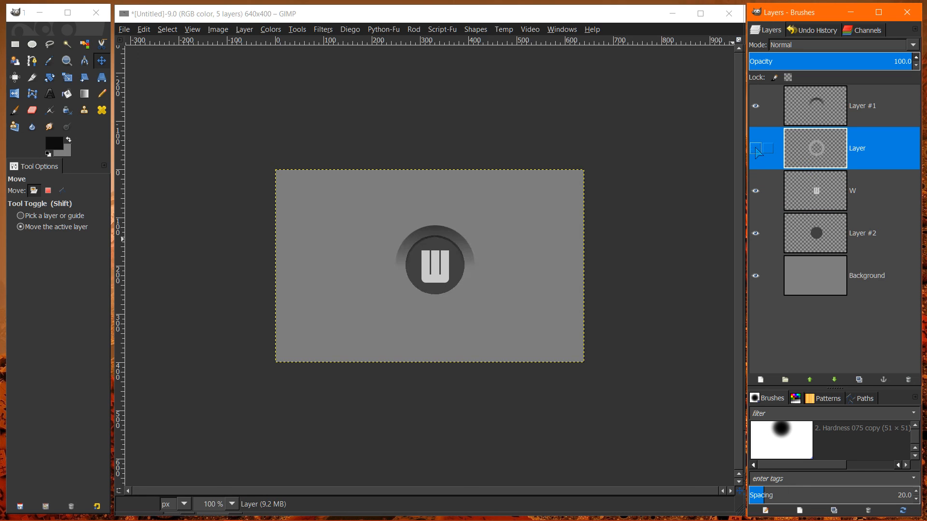
click(756, 149)
click(756, 149)
click(755, 149)
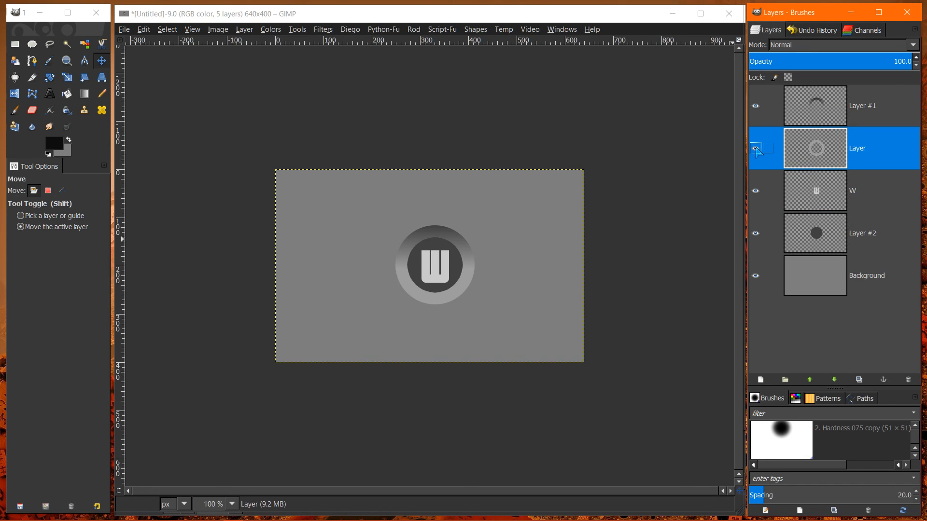
click(819, 106)
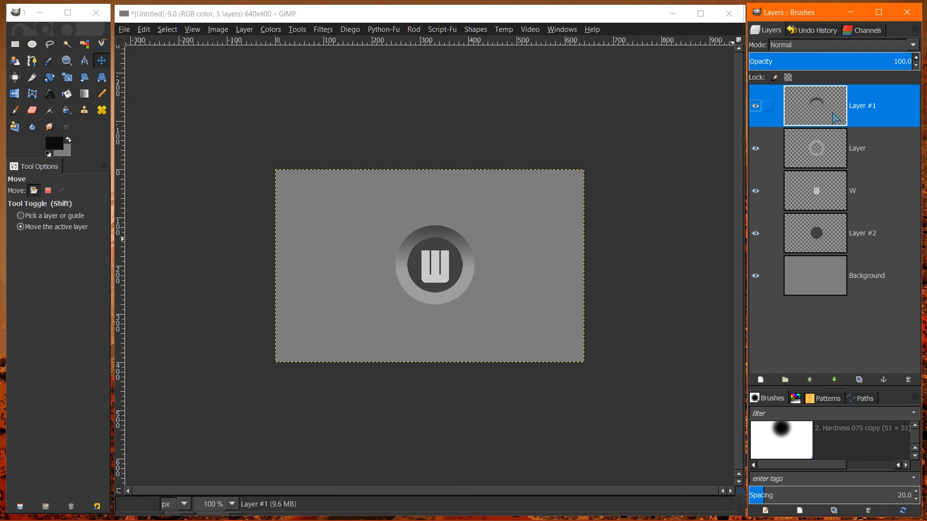
- Apply a black drop shadow to the ring layer with X and Y offsets of 4, blur radius 15 and opacity 60
click(815, 150)
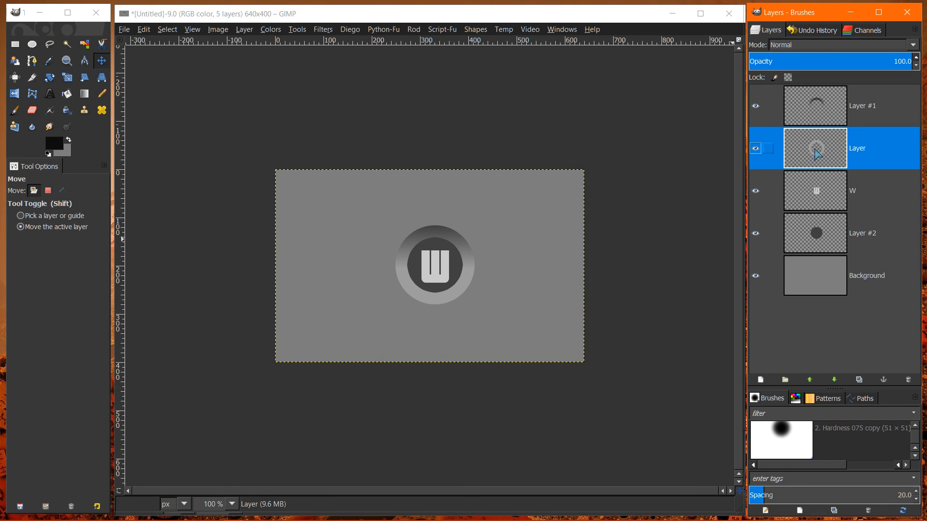
right_click(815, 149)
key(Escape)
click(322, 31)
mouse_move(351, 147)
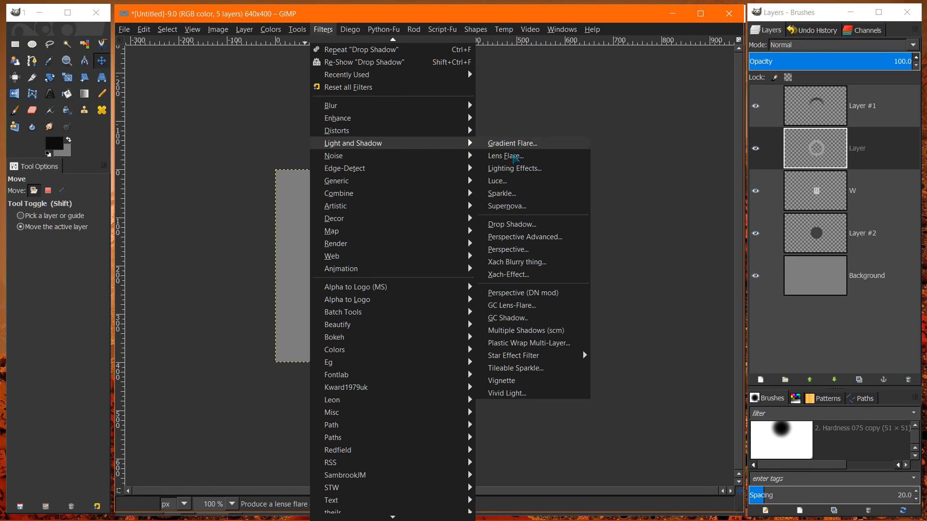
click(508, 225)
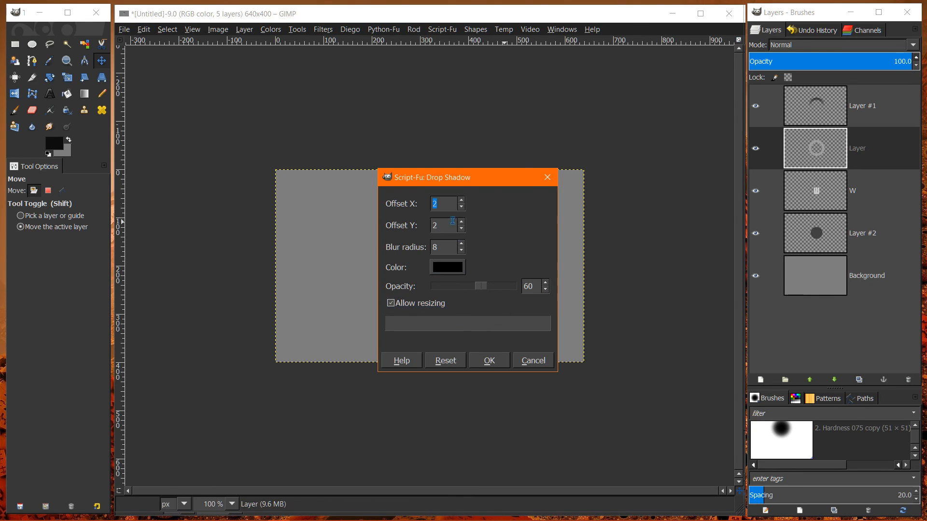
drag(464, 178, 636, 143)
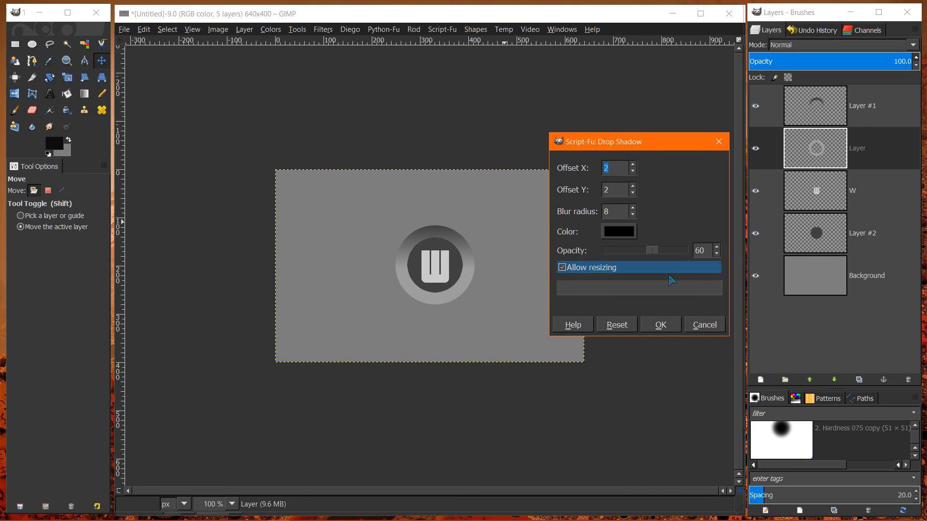
click(625, 325)
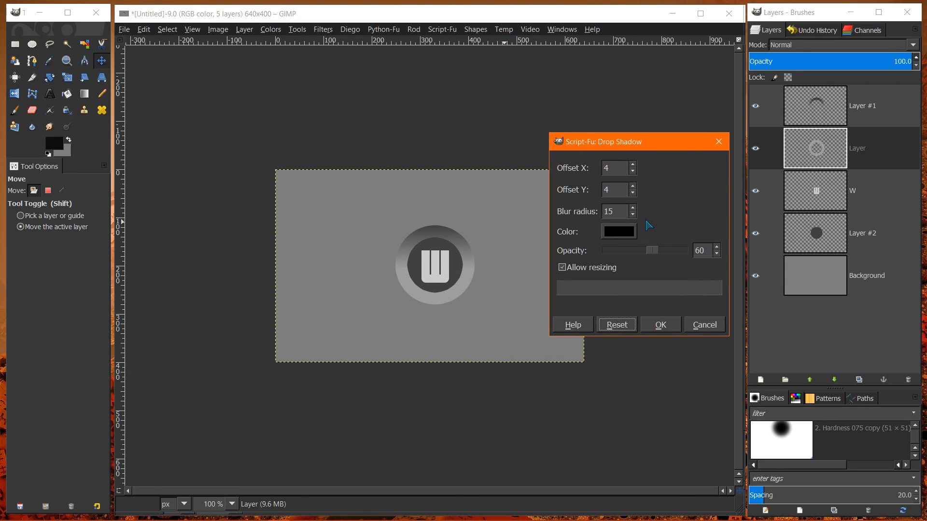
click(660, 326)
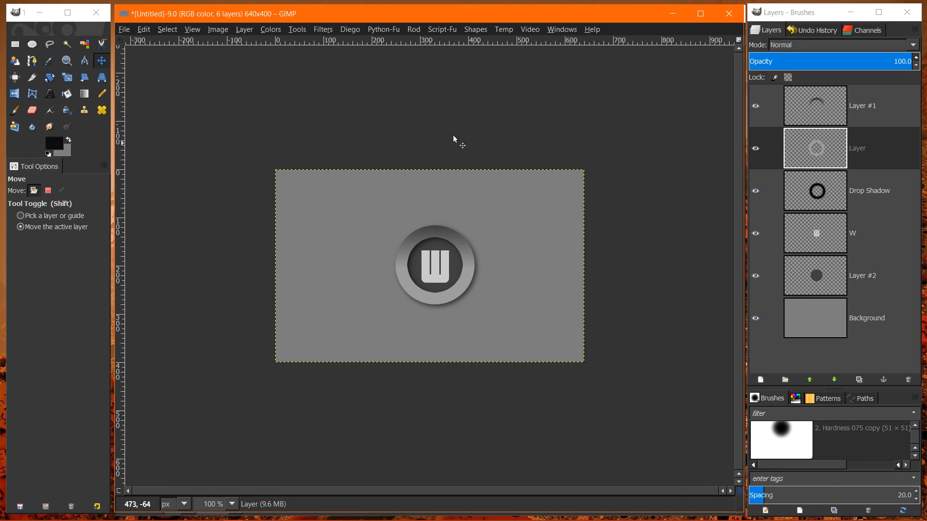
- Select the transparent area outside the ring on the ring layer with Fuzzy Select and grow the selection by 4 px
click(67, 44)
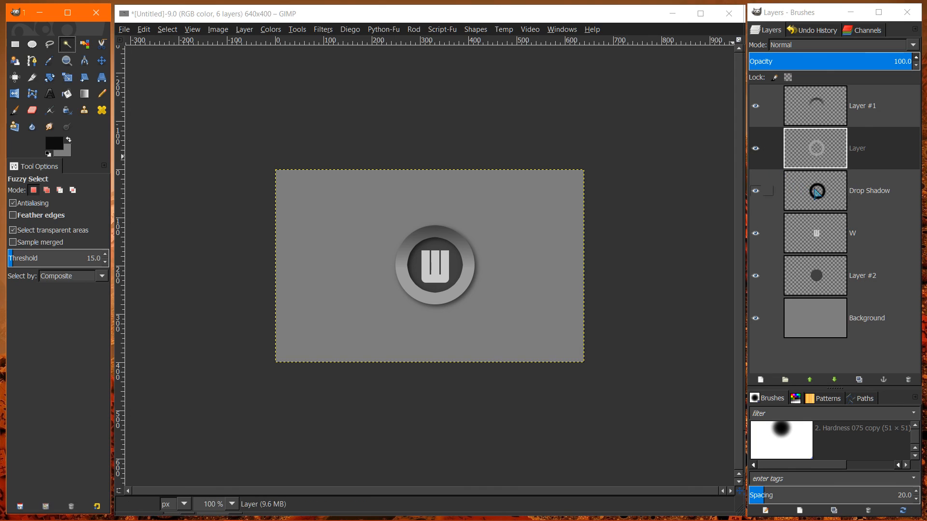
click(838, 153)
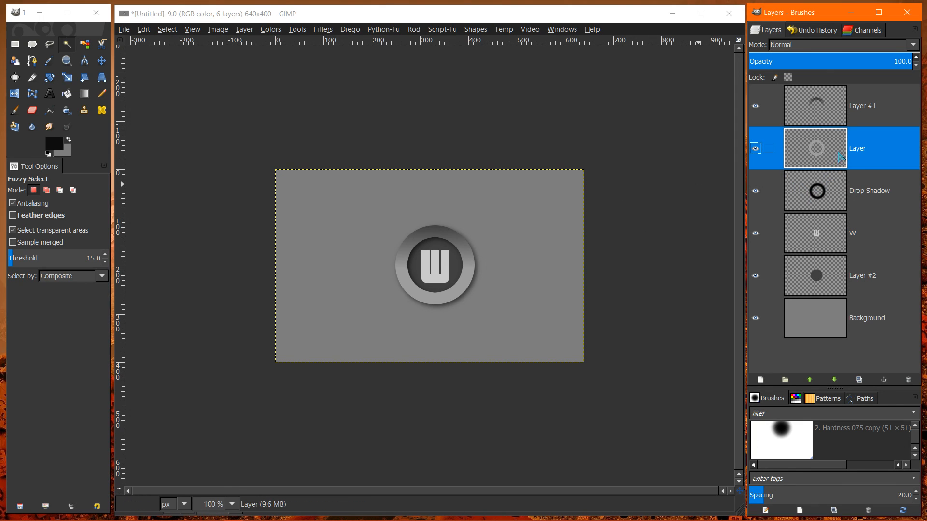
click(69, 45)
click(532, 212)
click(550, 242)
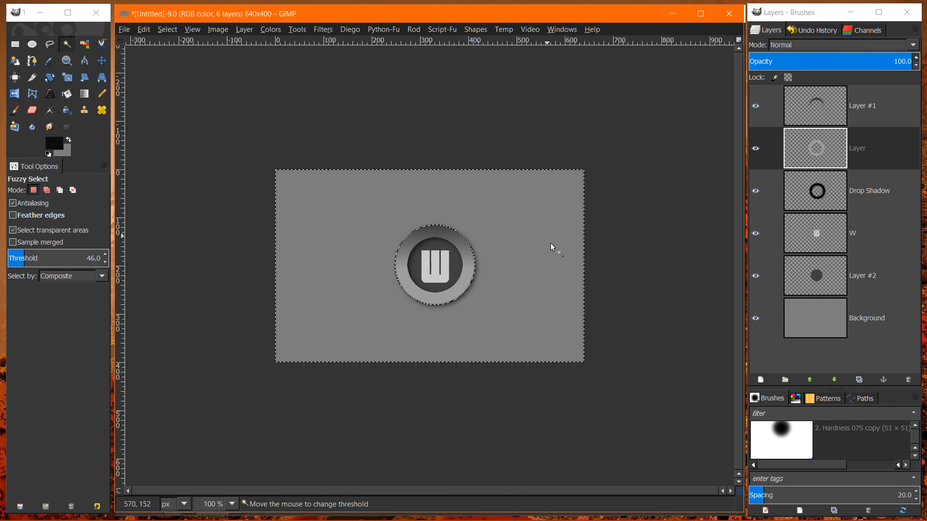
click(177, 30)
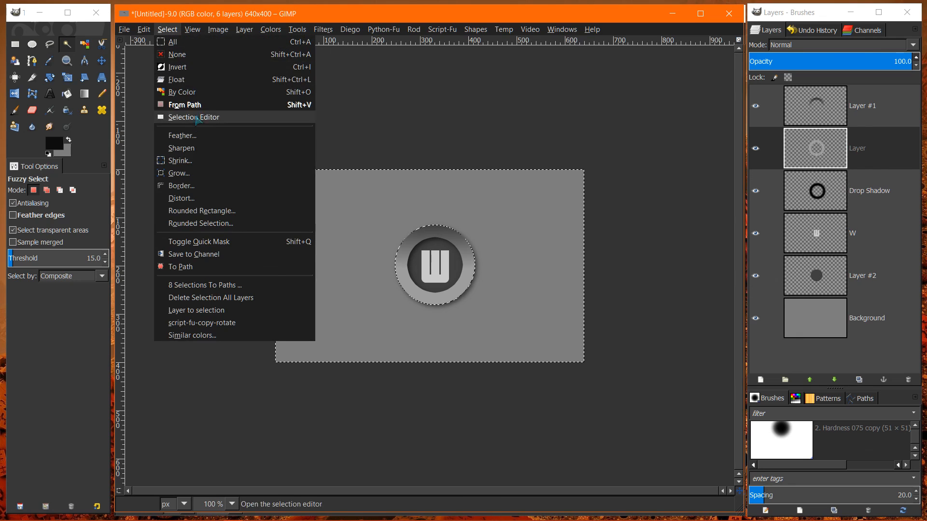
click(173, 174)
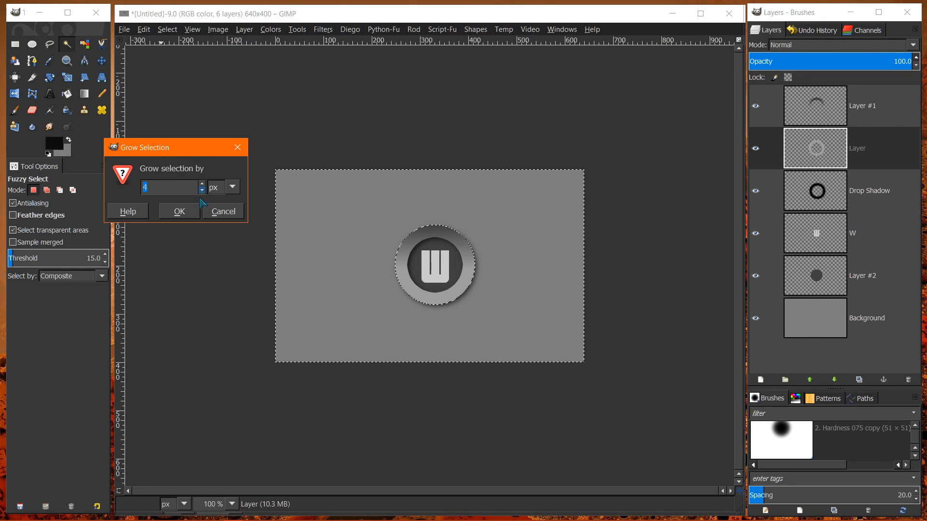
click(178, 212)
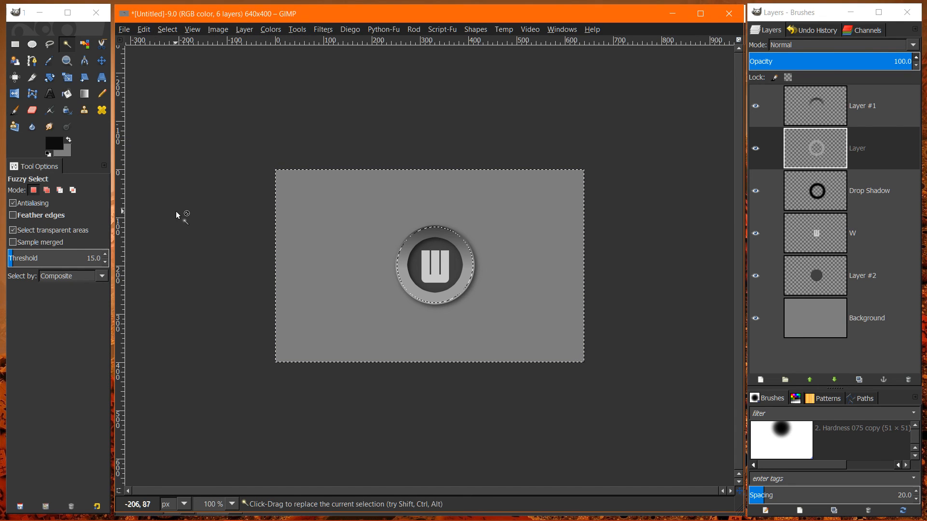
- Clear the part of the drop shadow layer that lies outside the ring
click(858, 208)
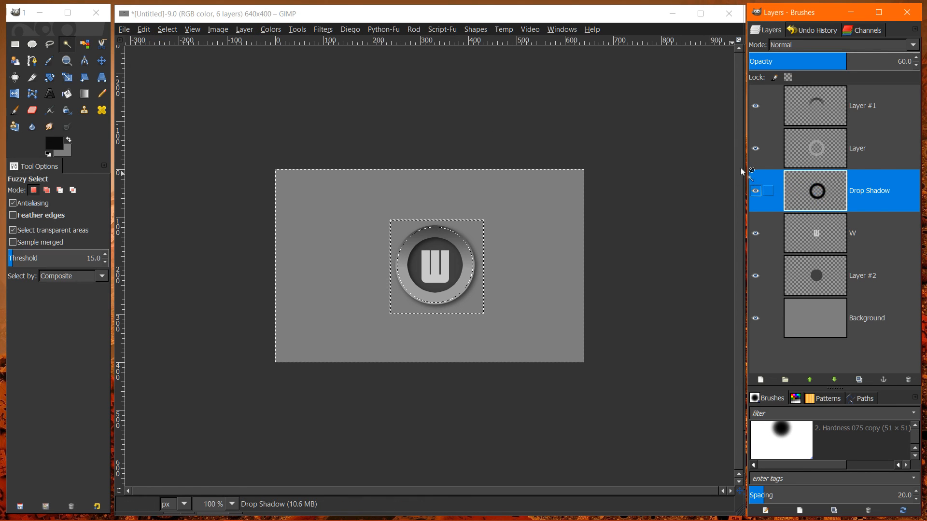
click(144, 29)
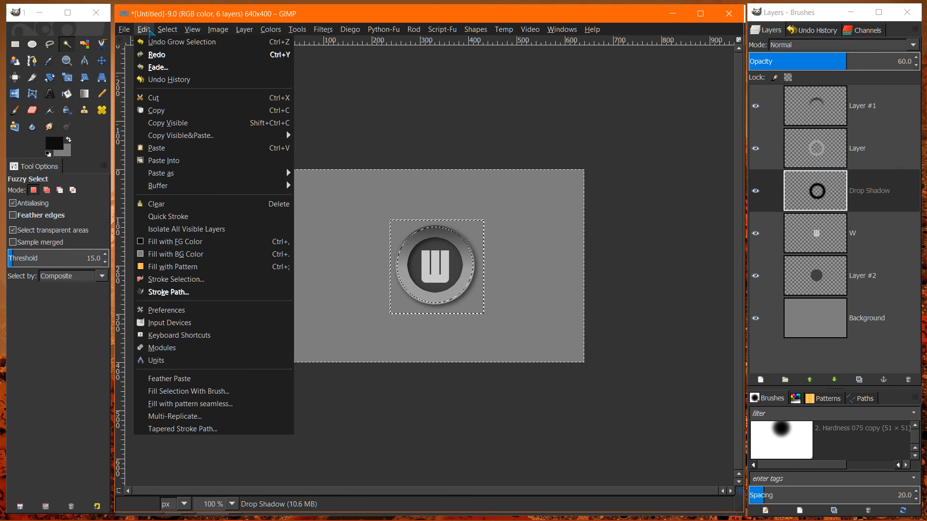
click(155, 203)
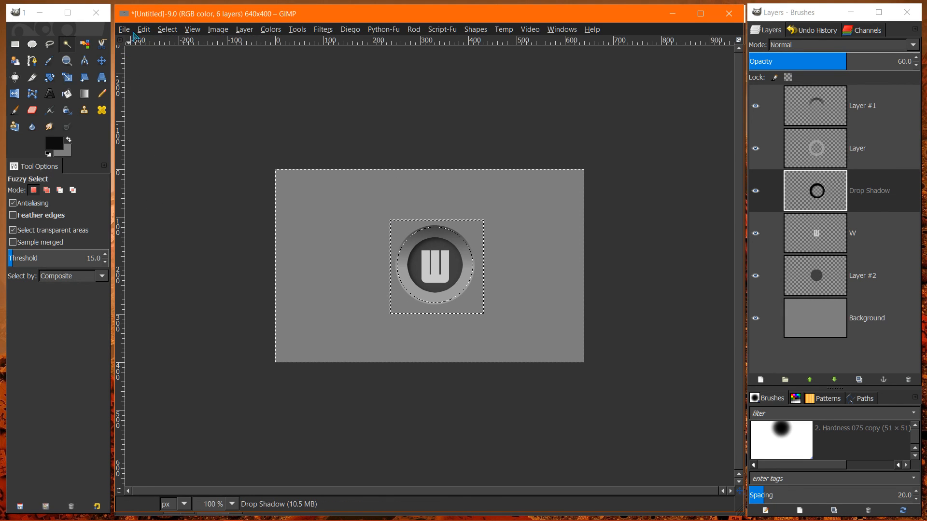
- Clear the selected area of the drop shadow layer outside the ring once more, and remove the selection
click(143, 29)
click(151, 203)
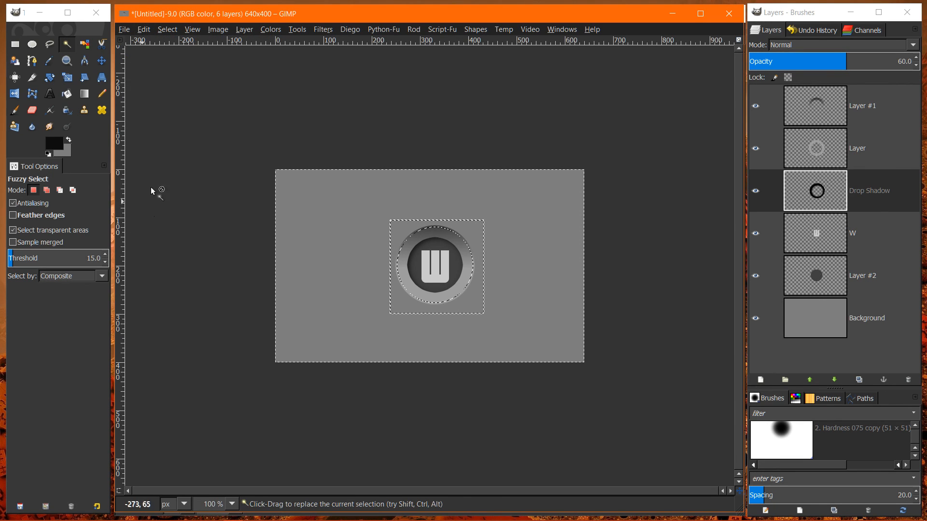
click(167, 29)
click(171, 58)
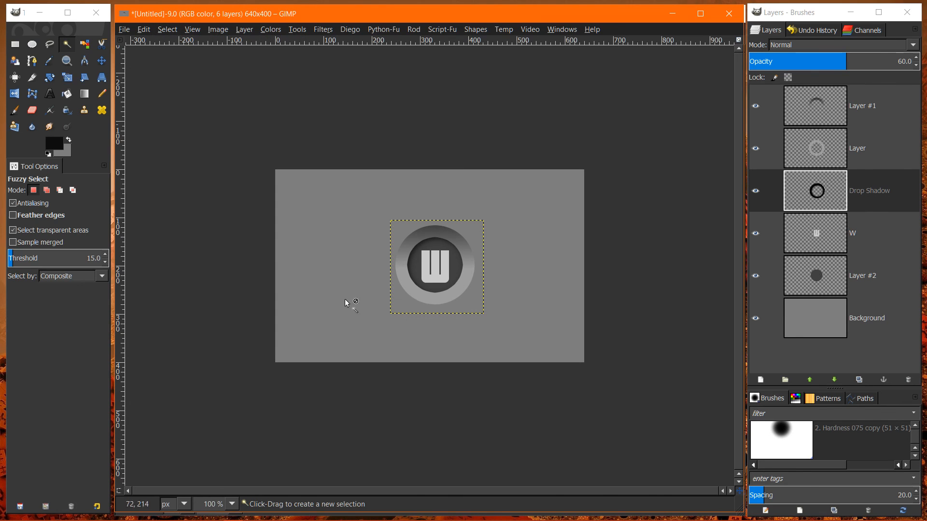
click(813, 303)
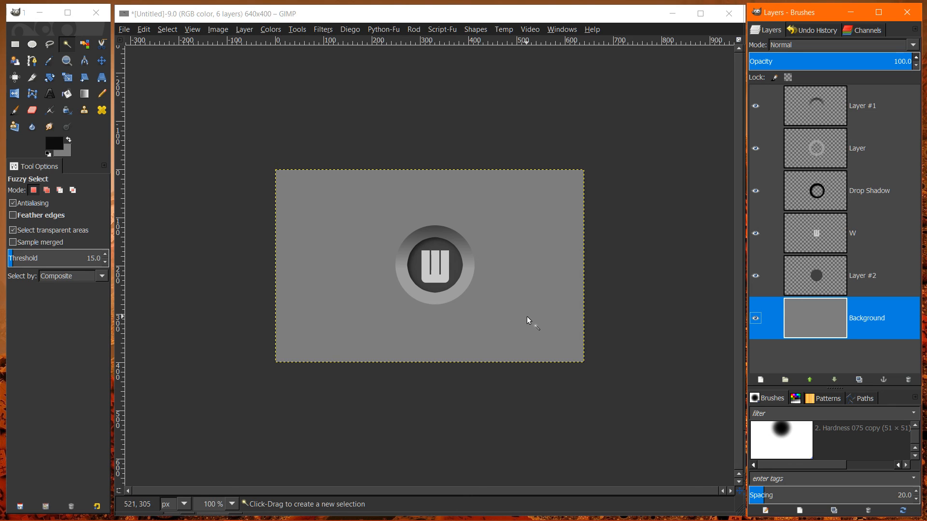
- Apply a black drop shadow to the W layer with X and Y offsets of 4, a reduced blur radius and opacity 60
click(809, 243)
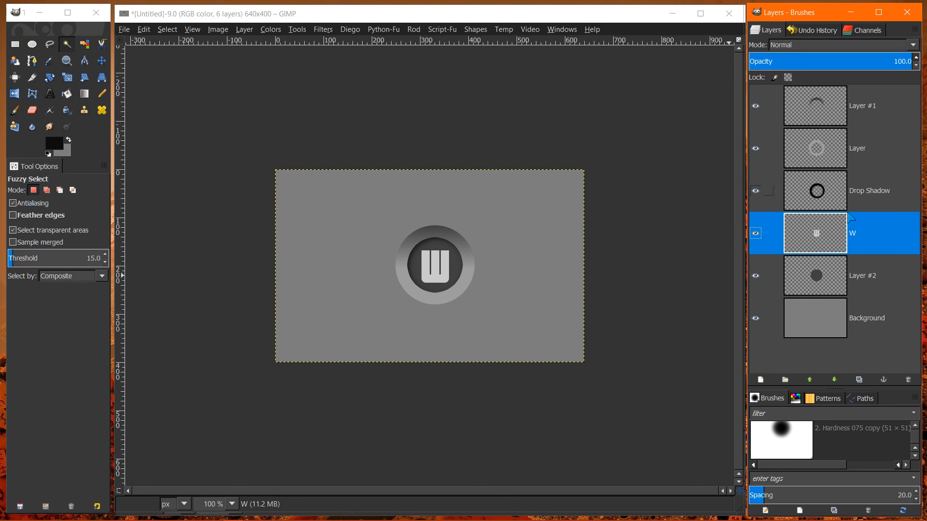
click(323, 30)
mouse_move(345, 144)
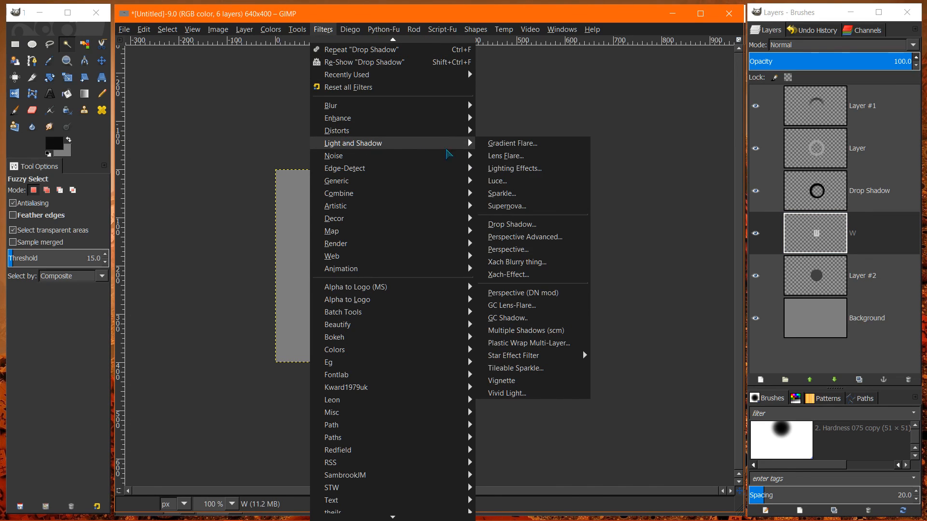
click(505, 225)
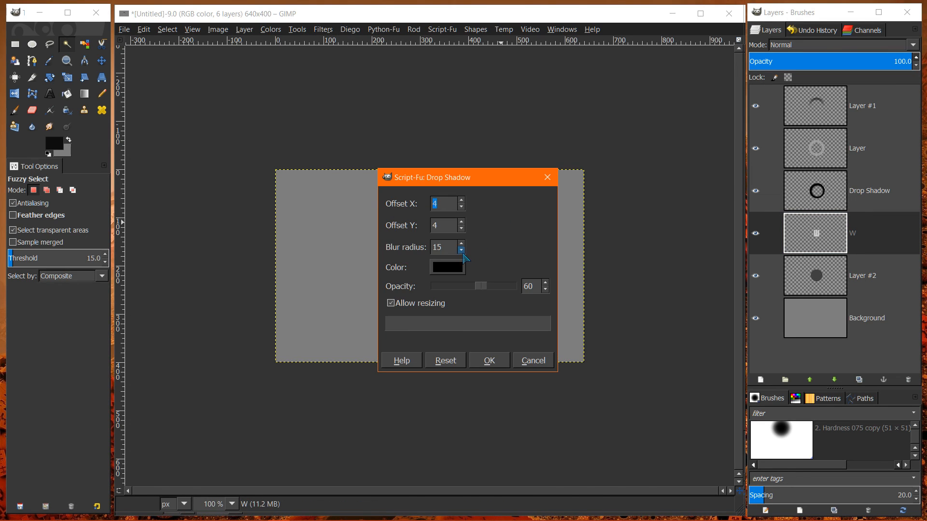
drag(462, 250, 461, 250)
click(489, 361)
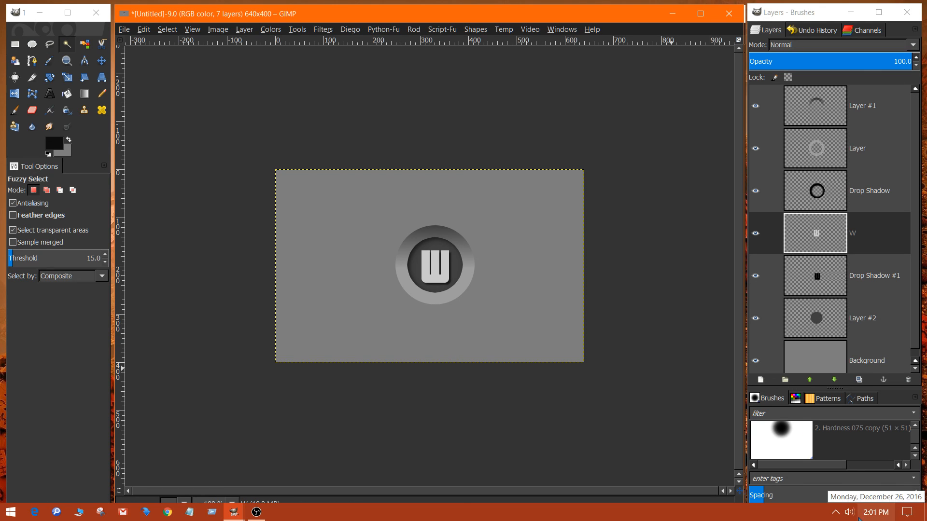
click(835, 515)
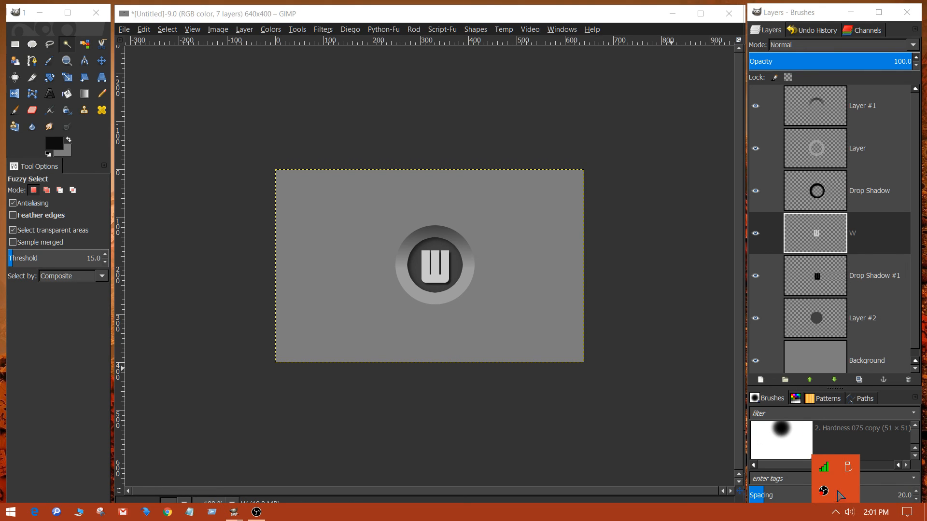